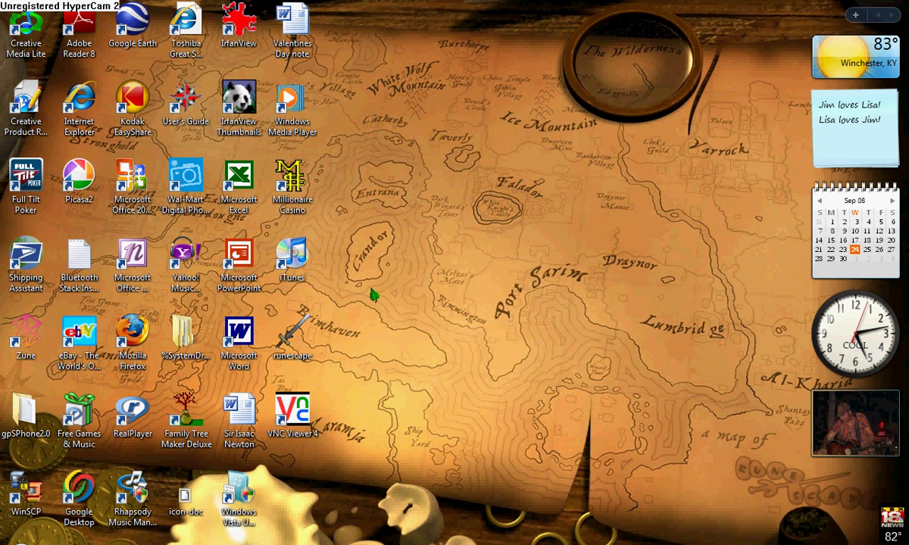
double_click(83, 110)
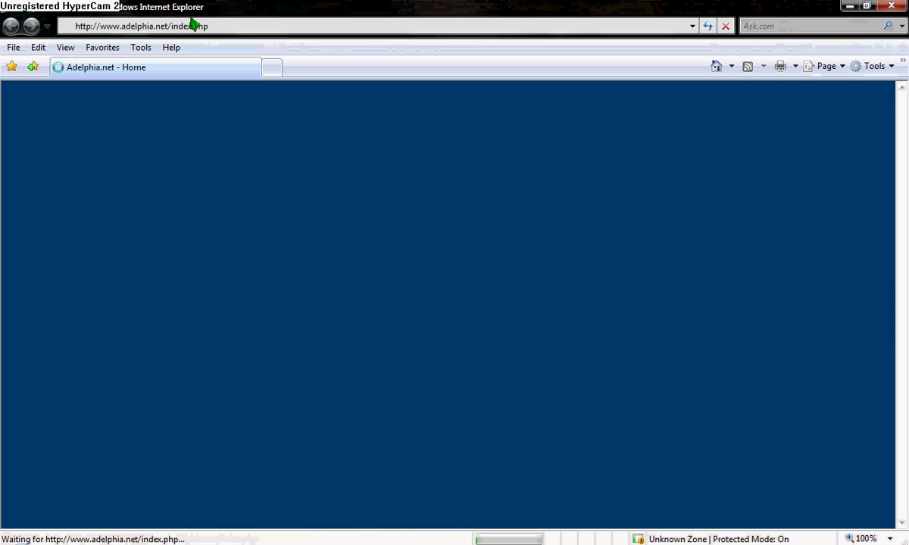
left_click(211, 27)
type("w")
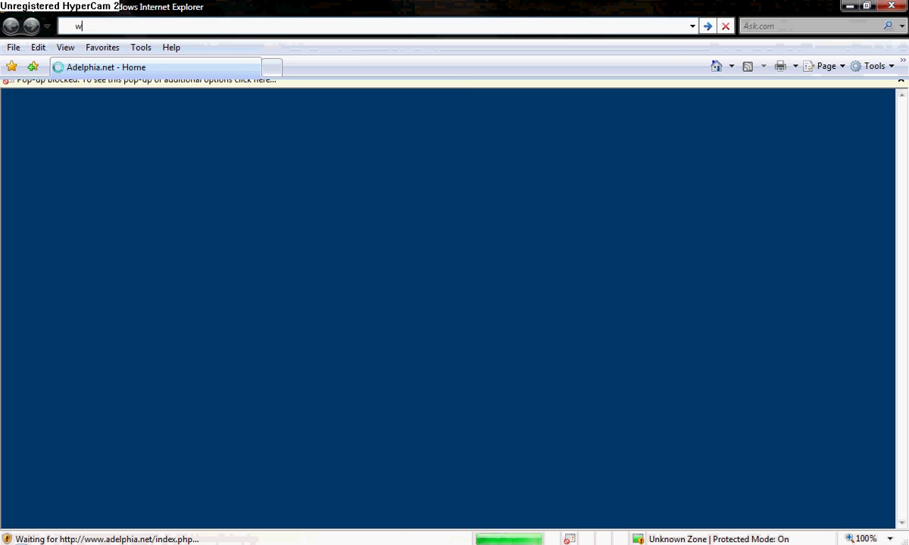
type("ww.google.com")
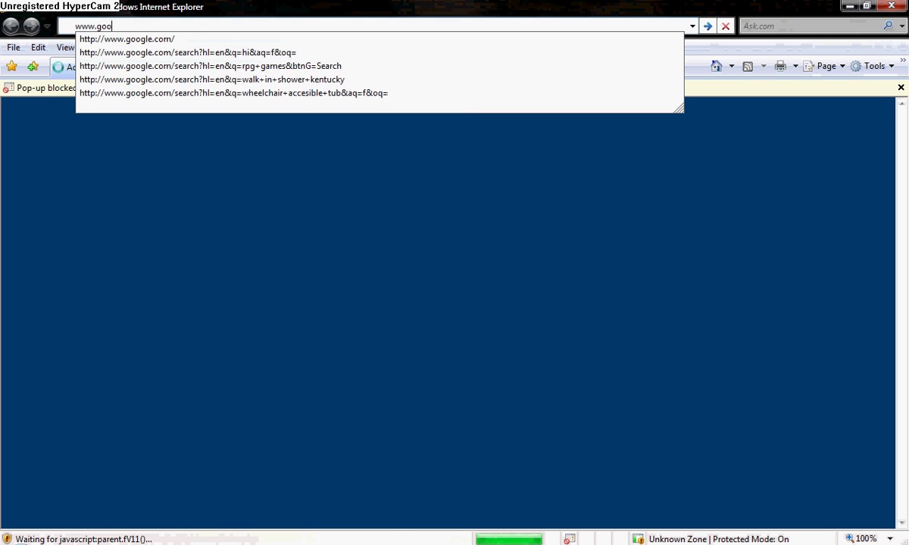
key("Return")
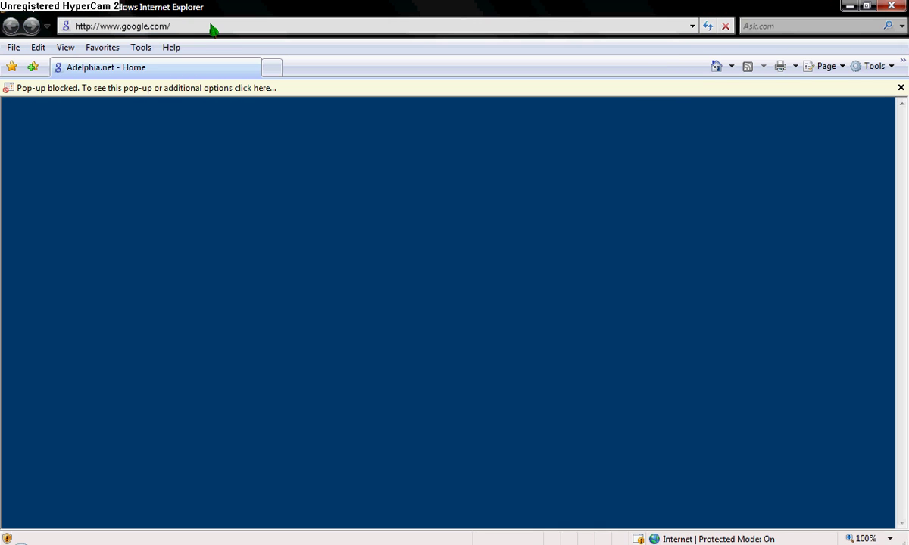
- Search Google for "visualboy advance" and follow the suggested spelling "visual boy advance"
type("vi")
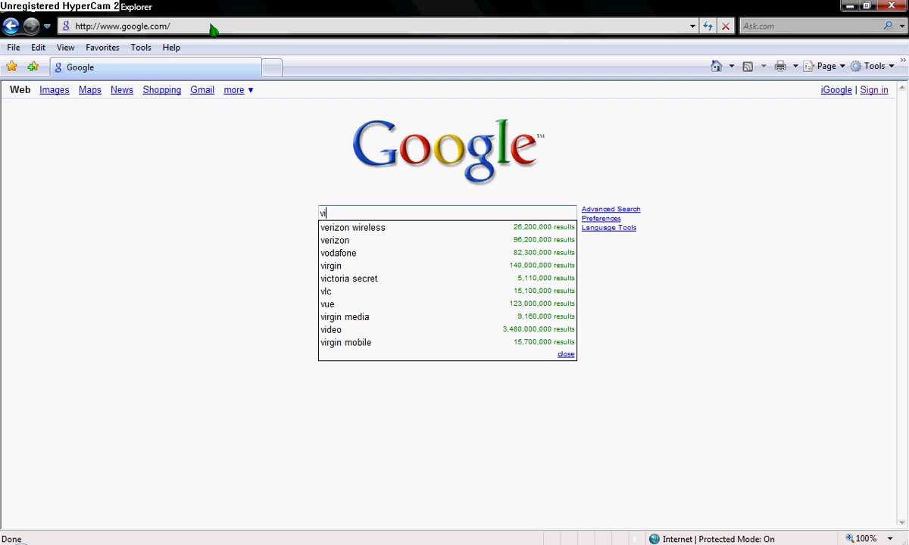
type("sualboy ")
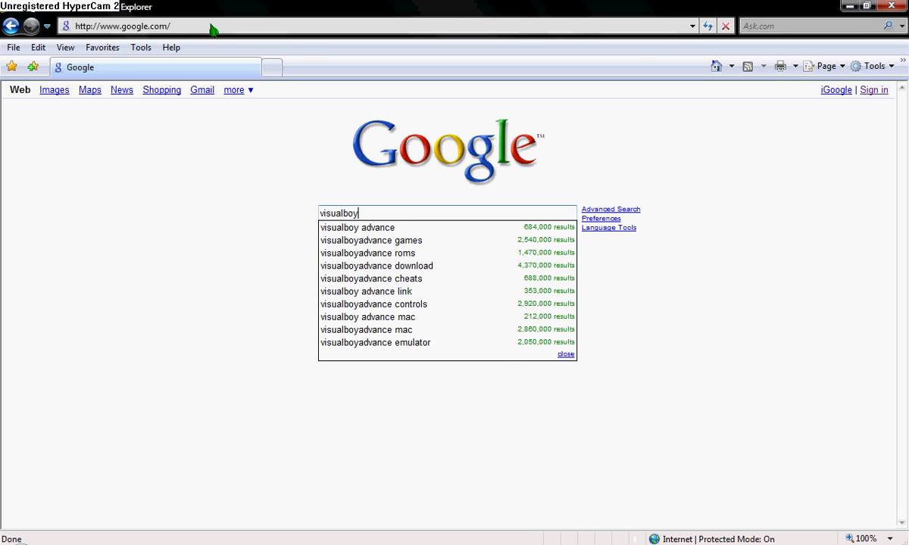
type("advance")
key("Return")
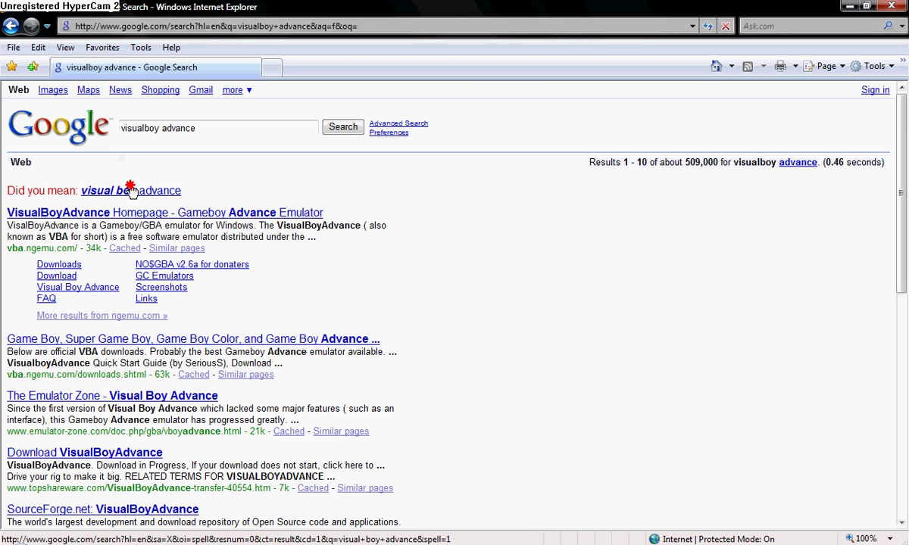
left_click(126, 190)
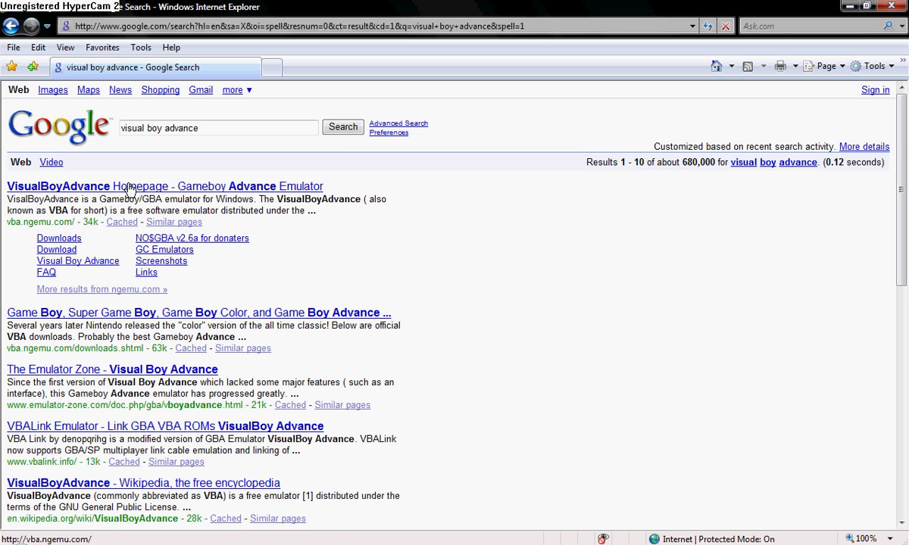
- Open the Downloads page of the VisualBoyAdvance homepage result and start the plain Windows download under Version 1.7.2
left_click(67, 240)
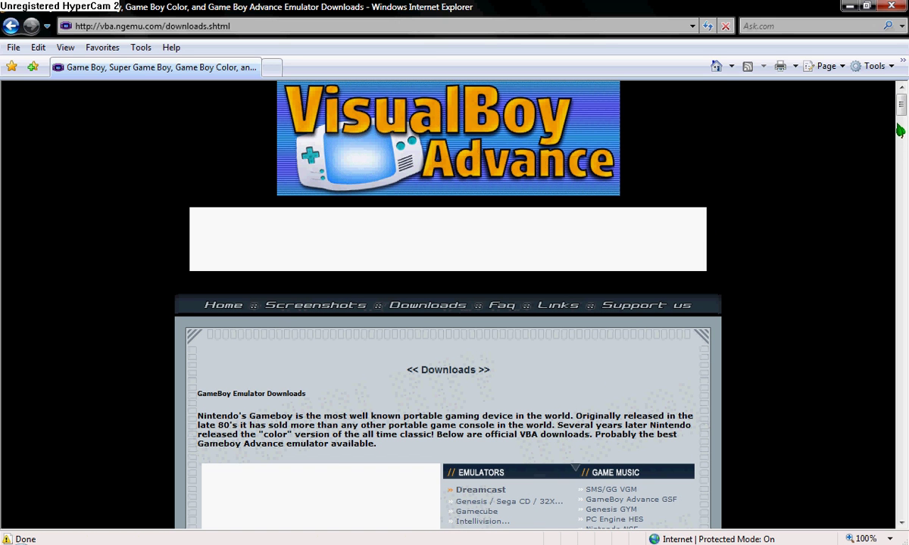
left_click_drag(900, 102, 902, 144)
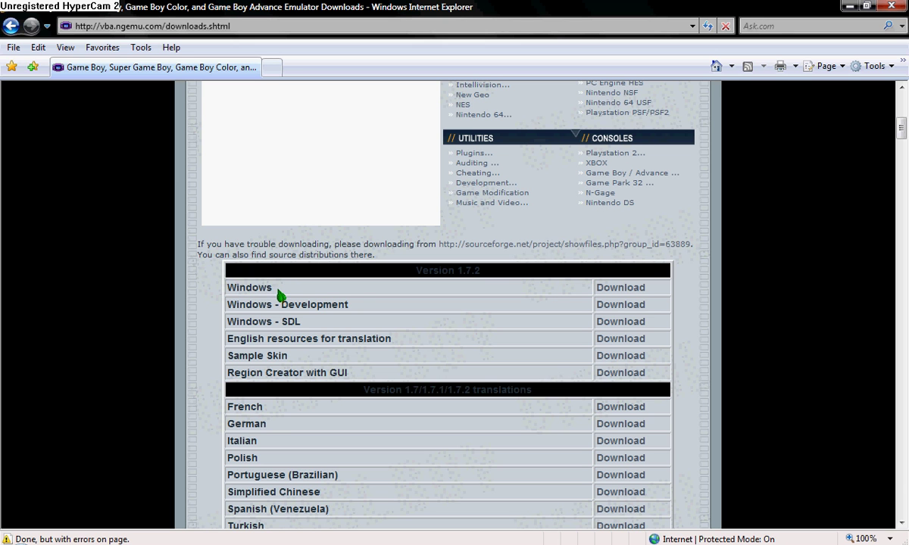
left_click(624, 289)
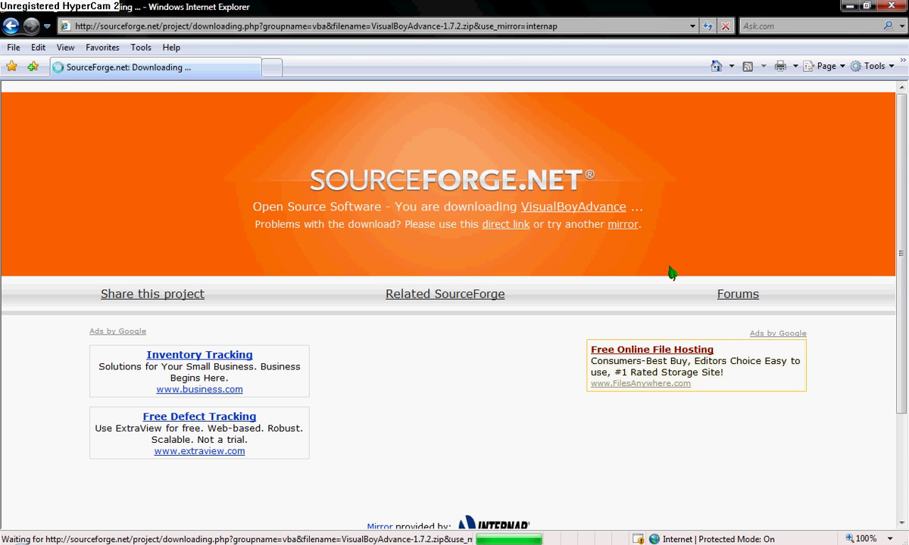
- Allow the blocked download of VisualBoyAdvance-1.7.2.zip on the SourceForge page
left_click_drag(903, 167, 905, 371)
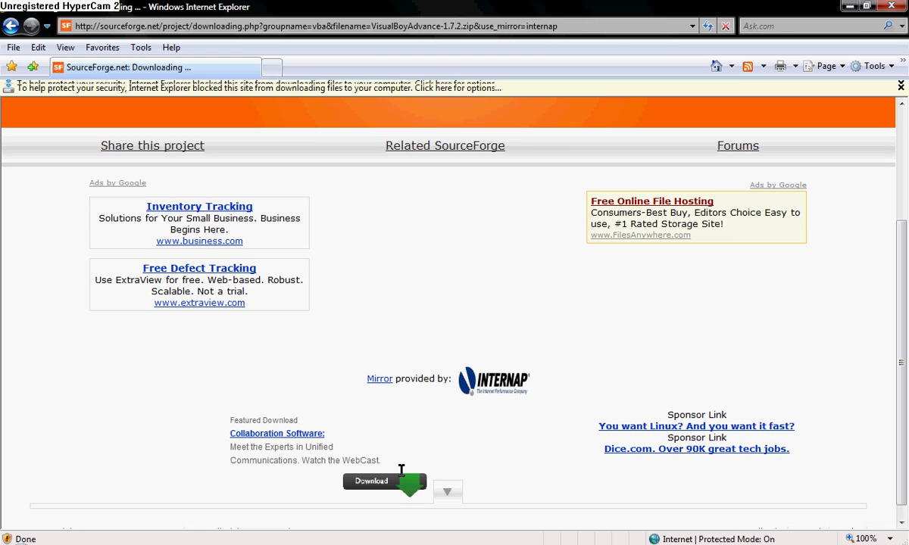
left_click(482, 101)
left_click(506, 105)
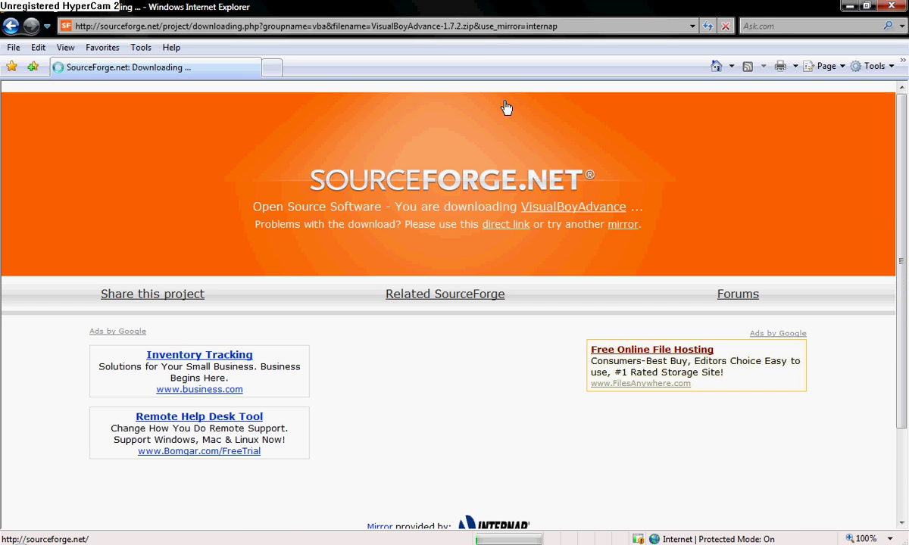
scroll(881, 159, "down", 3)
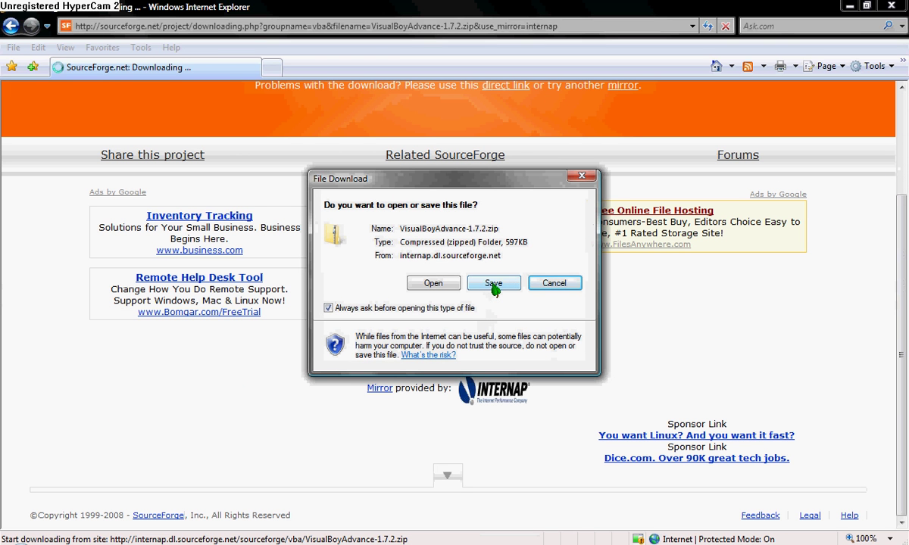
left_click(493, 284)
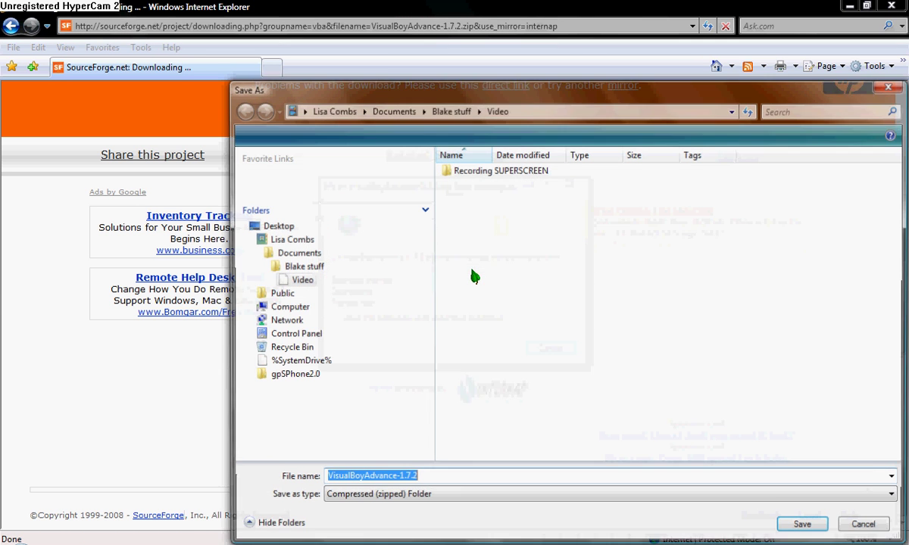
left_click_drag(474, 100, 416, 93)
left_click(393, 103)
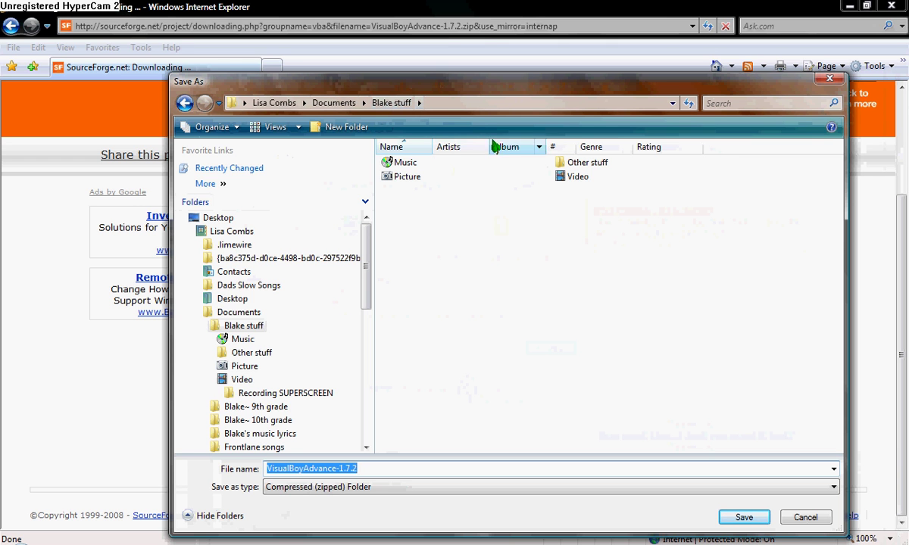
double_click(564, 163)
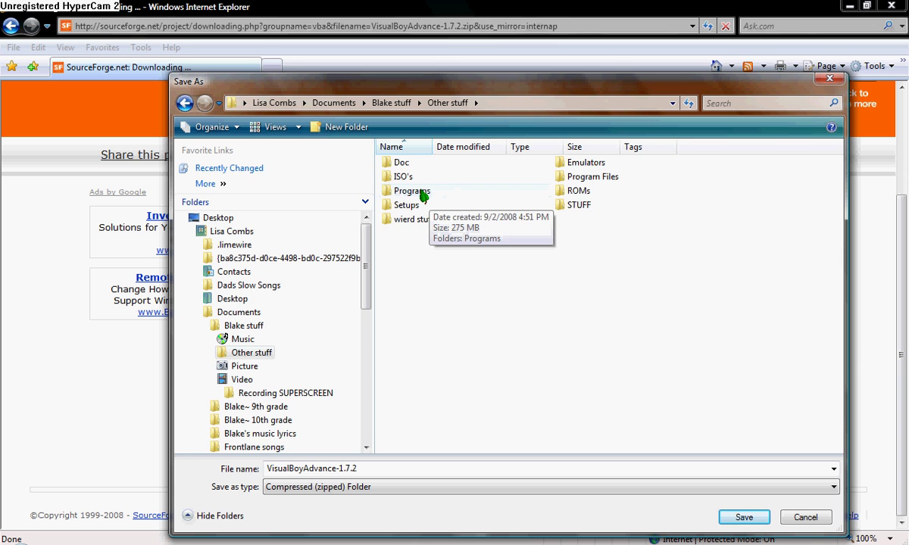
double_click(421, 191)
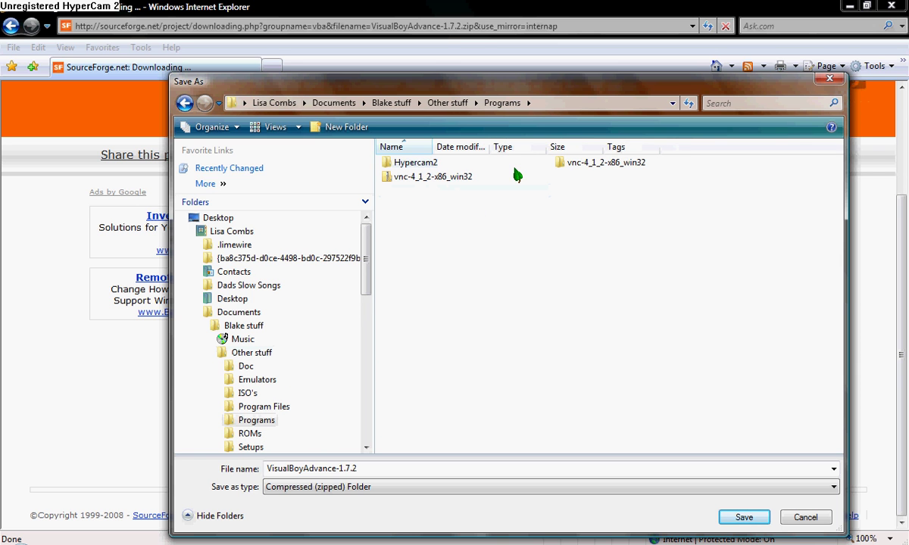
left_click(224, 219)
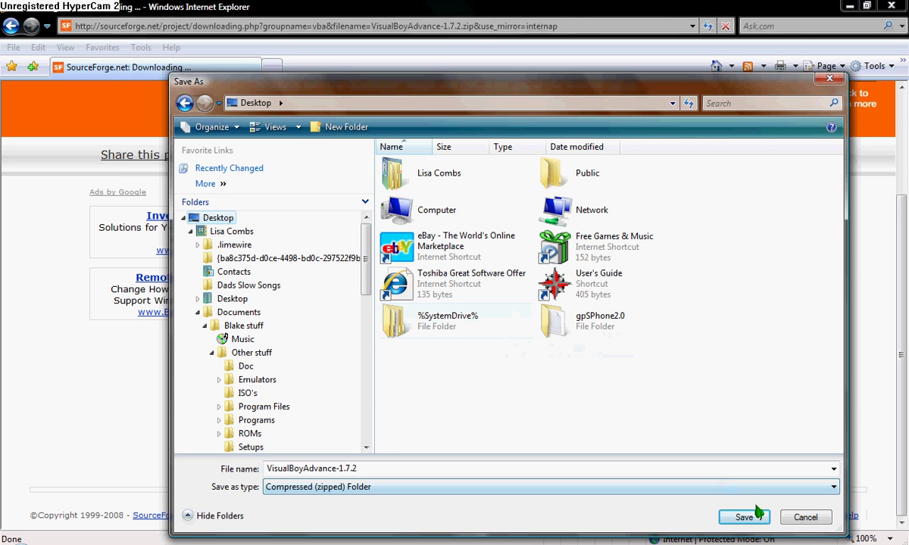
left_click(821, 519)
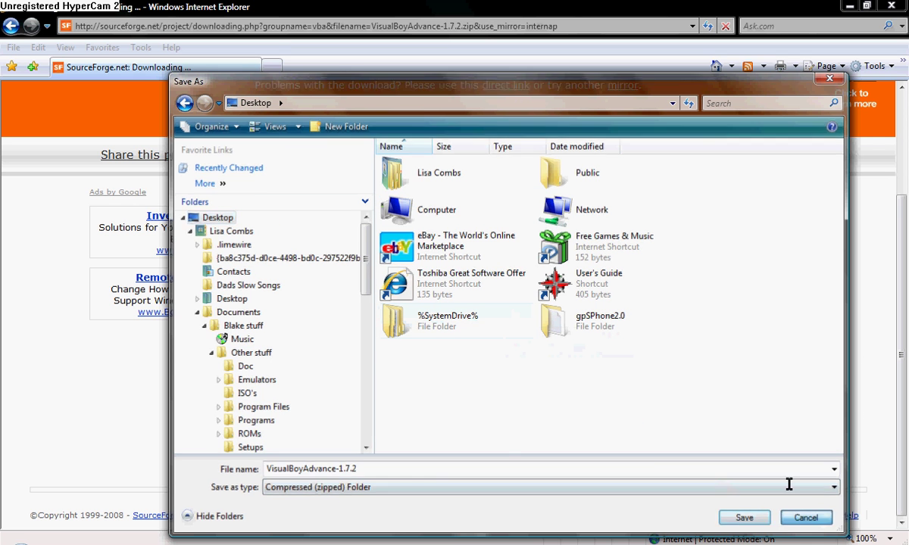
- Minimise the browser and browse from Documents to the Other stuff folder in File Explorer
left_click(849, 7)
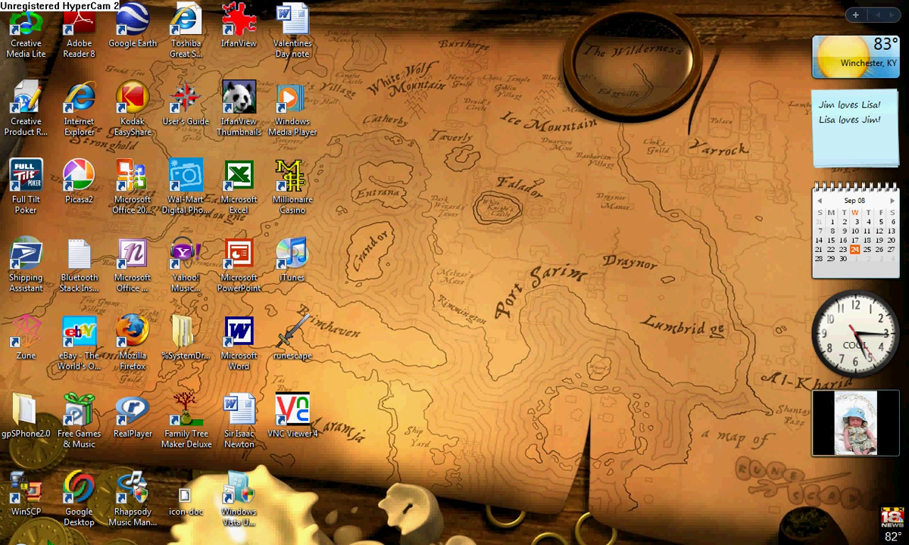
key("super")
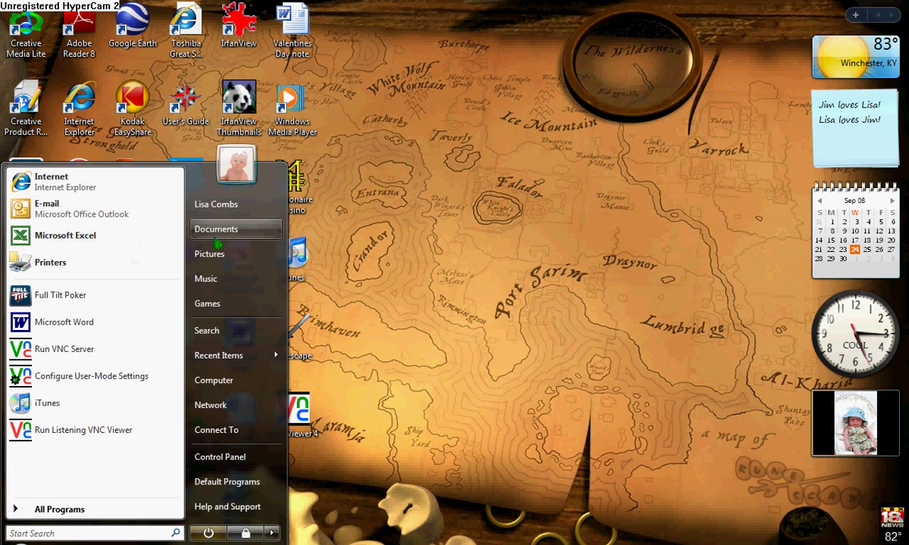
left_click(231, 221)
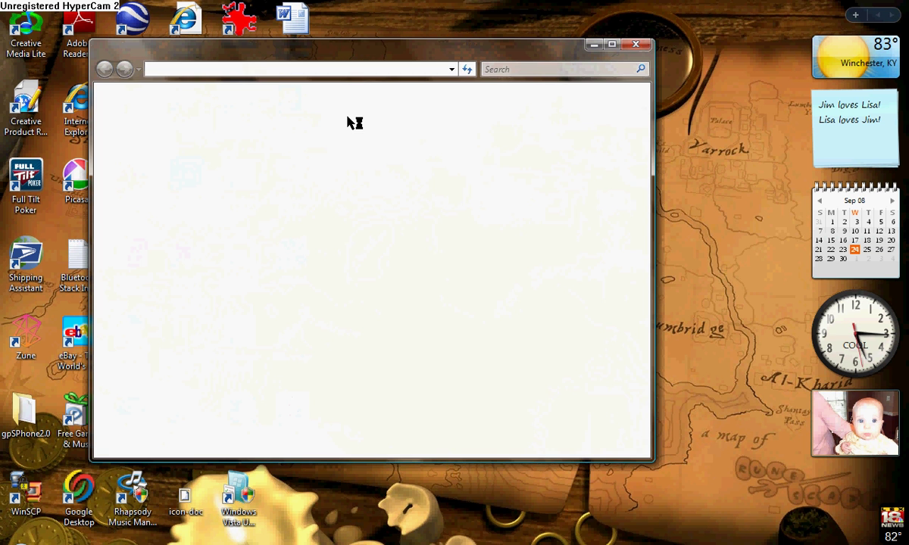
double_click(323, 129)
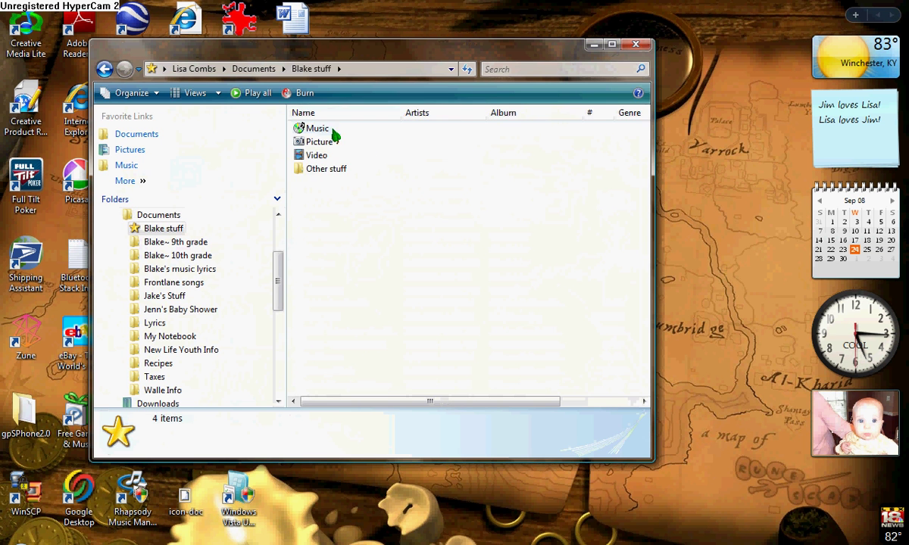
double_click(334, 176)
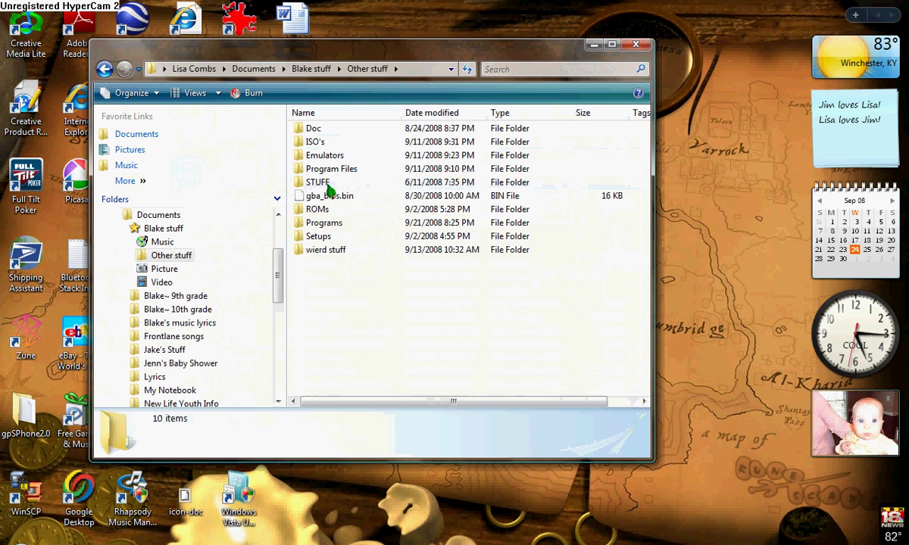
double_click(331, 226)
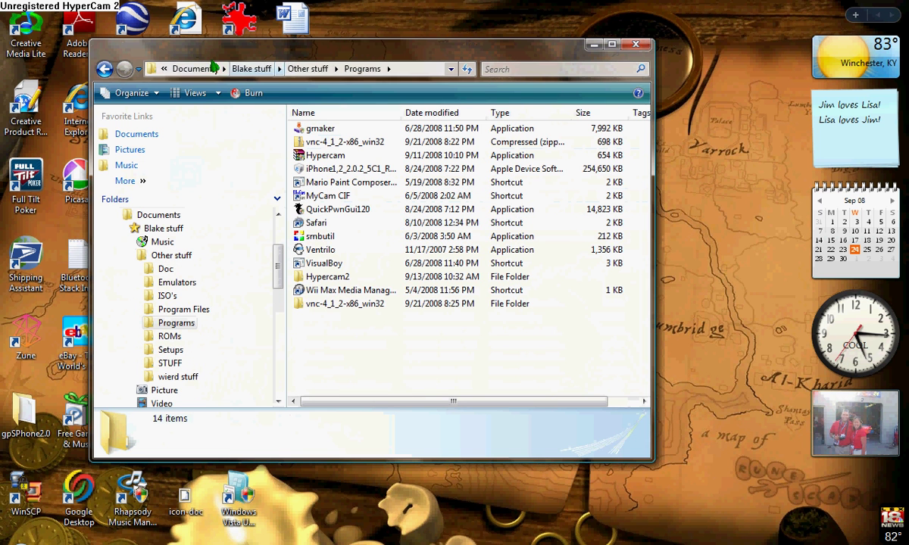
left_click(104, 69)
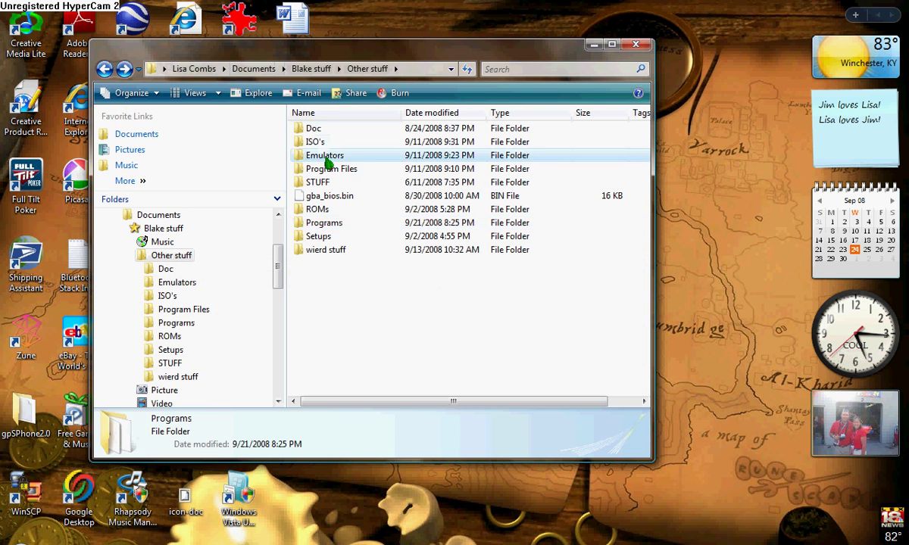
- Launch VisualBoyAdvance from the VisualBoyAdvance-1.8.0-beta3[1] folder inside Emulators, then minimise the folder window
double_click(322, 155)
double_click(350, 184)
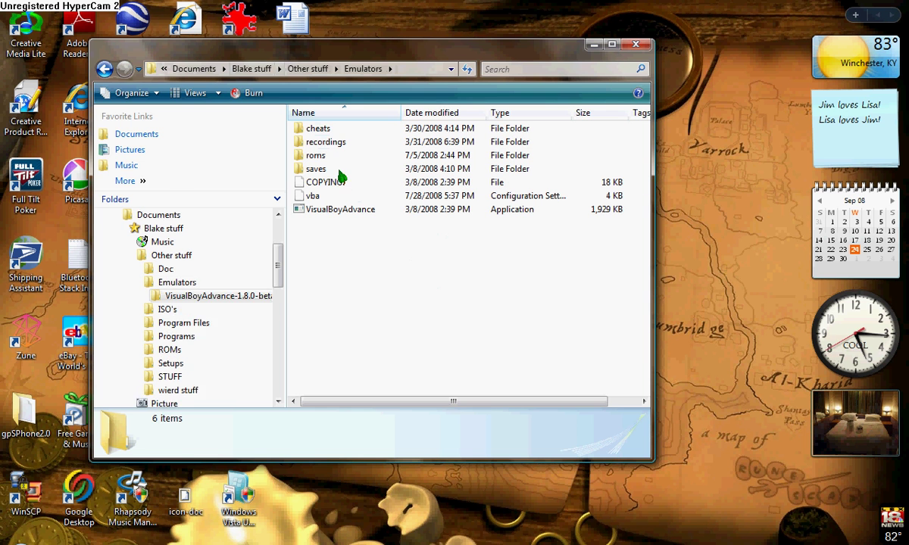
double_click(305, 210)
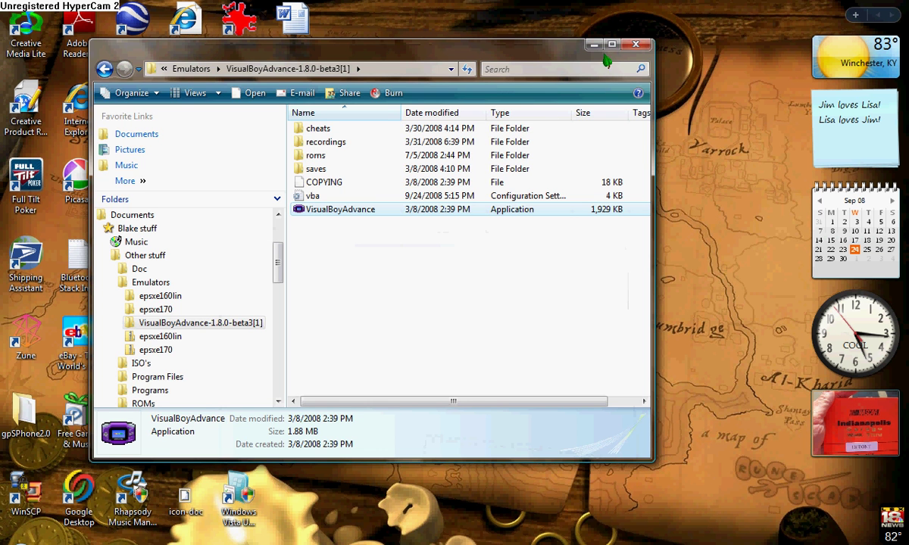
left_click(593, 44)
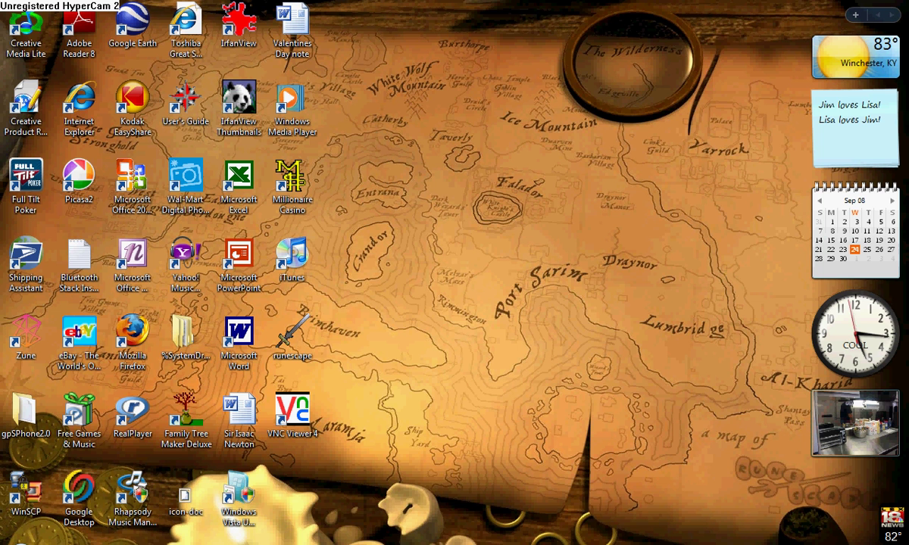
left_click(297, 503)
left_click(392, 26)
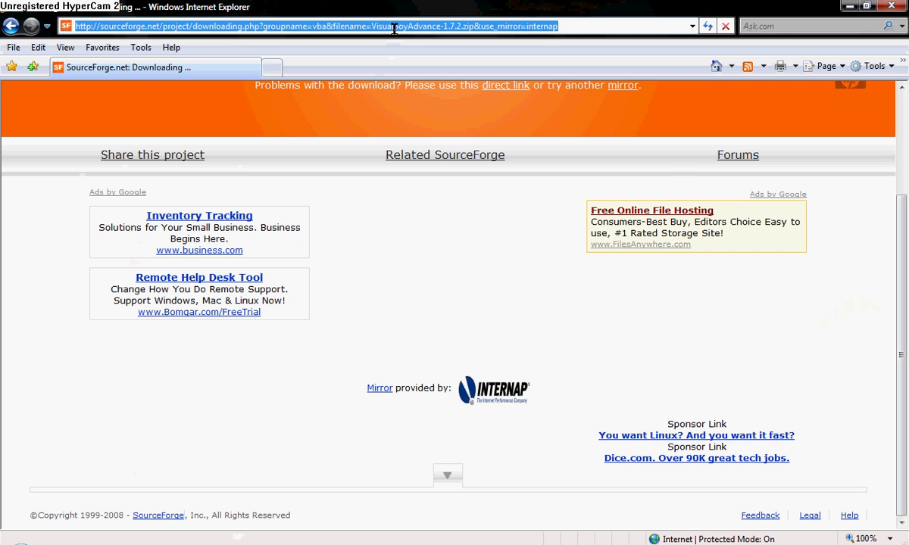
type("www.google.com")
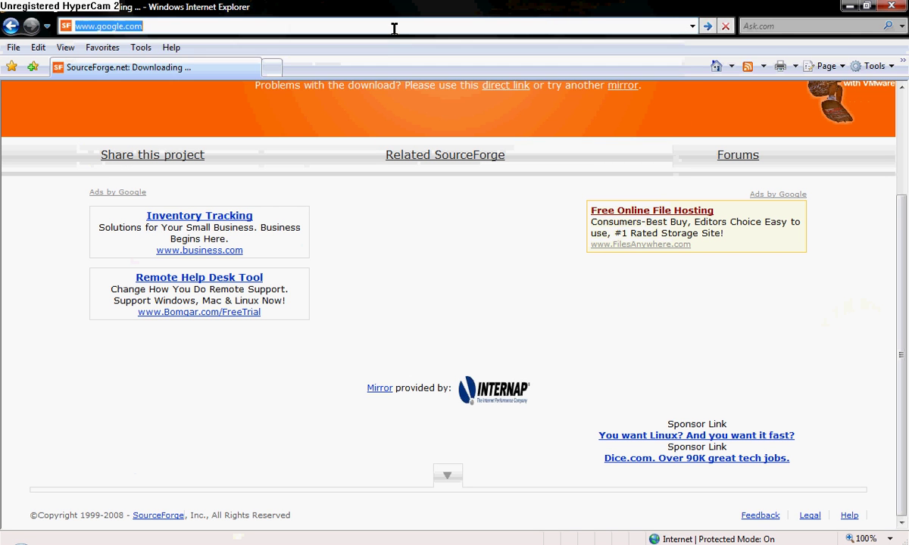
key("Return")
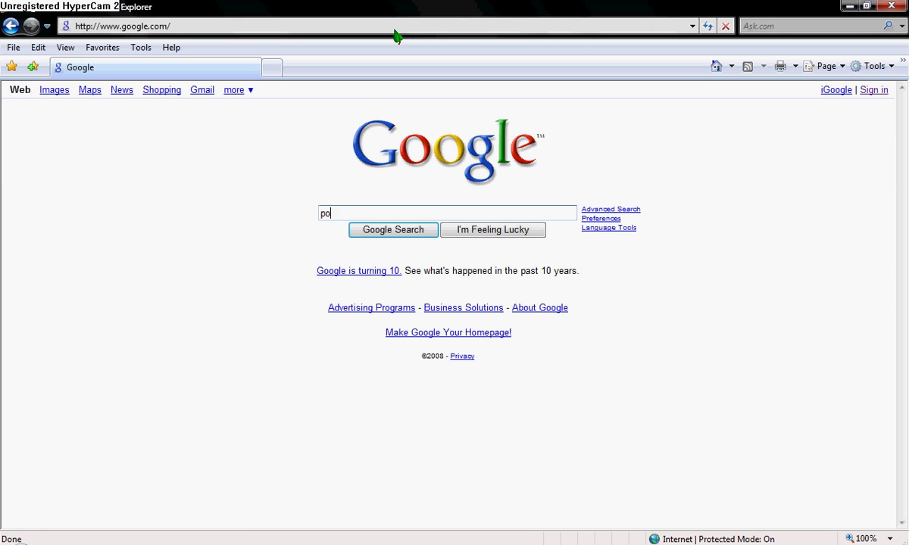
- Search Google for "pokemon emerald ROM download"
type("on emerald ROM")
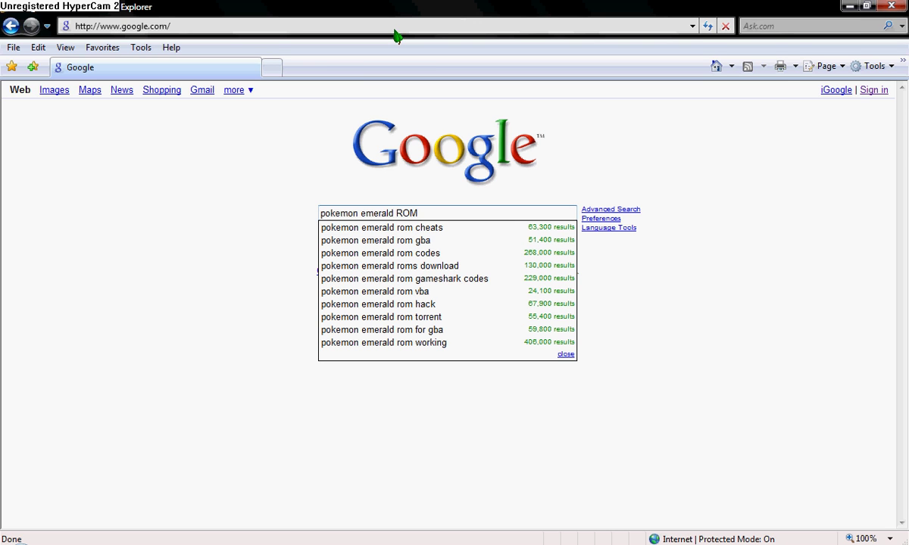
type("own")
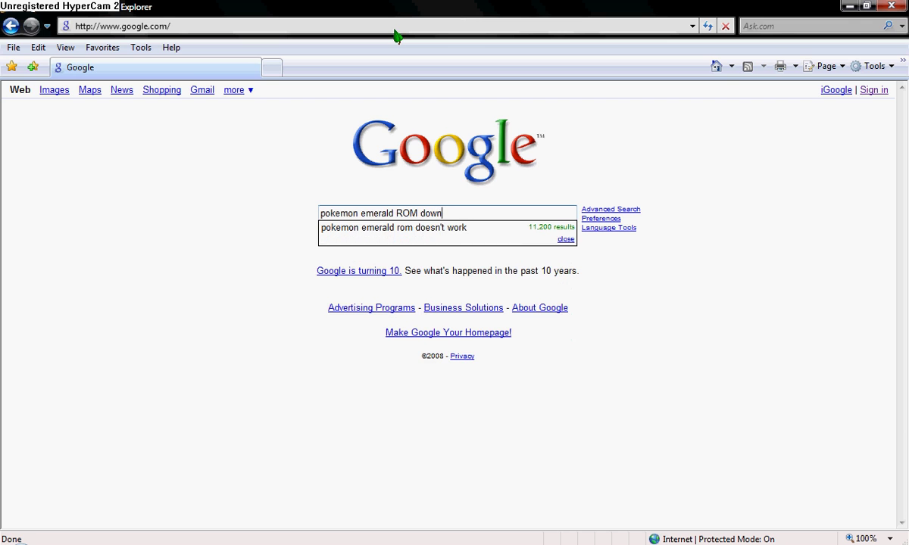
type("load")
key("Return")
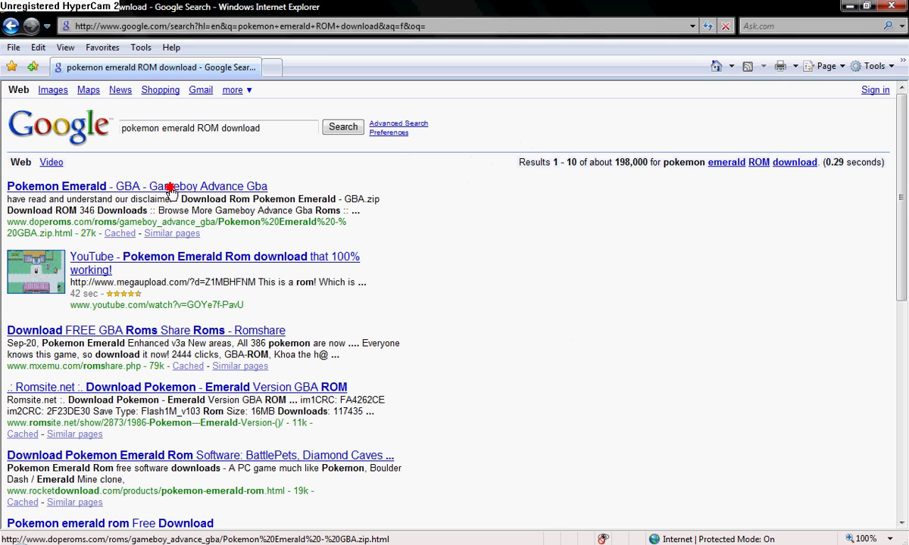
- Open the doperoms.com result for Pokemon Emerald - GBA and follow its Download ROM link
left_click(169, 187)
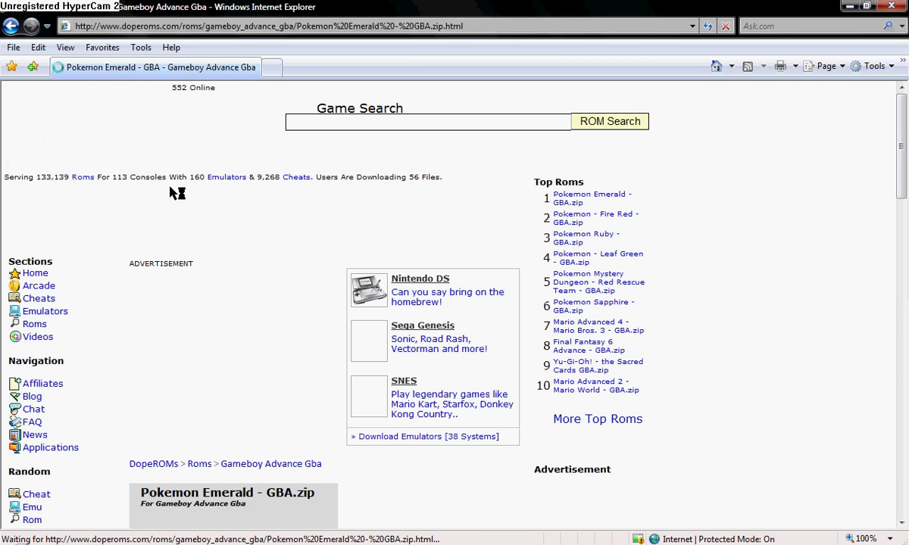
scroll(173, 193, "down", 5)
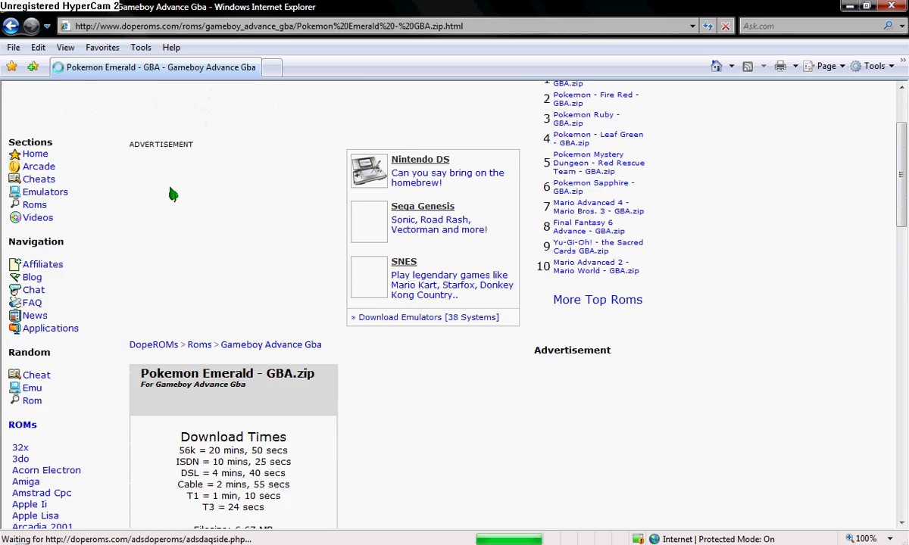
scroll(172, 193, "down", 1)
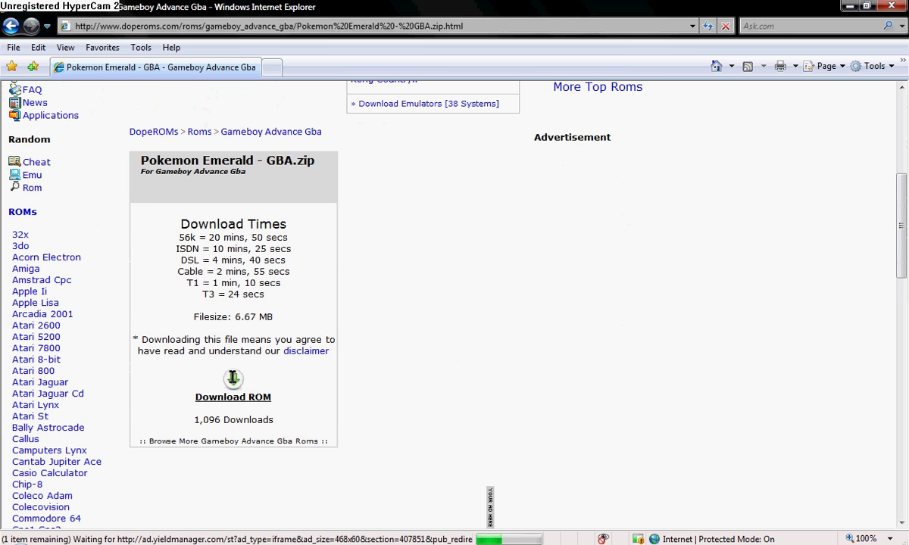
left_click(235, 395)
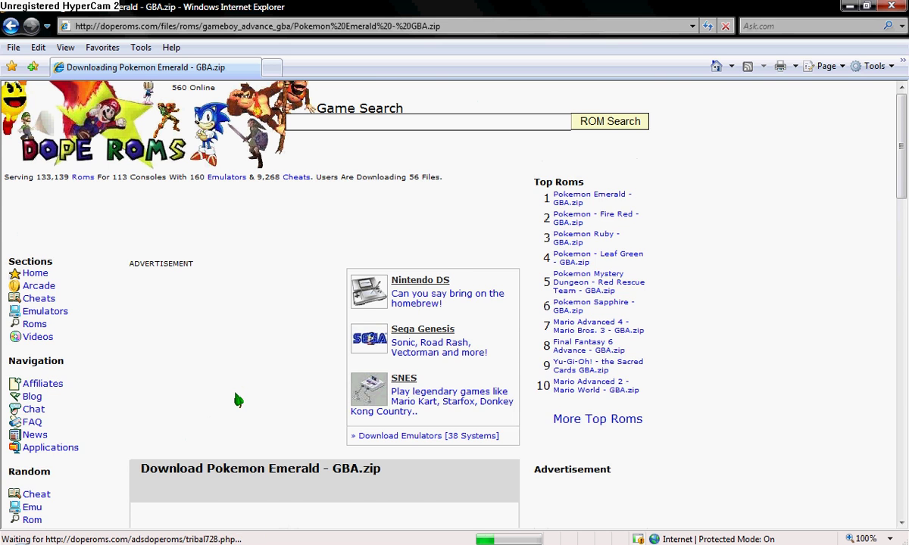
- Download Pokemon Emerald - GBA.zip, save it to the Desktop as Pokemon_Emerald_-_GBA and dismiss the finished download dialog
scroll(235, 394, "down", 1)
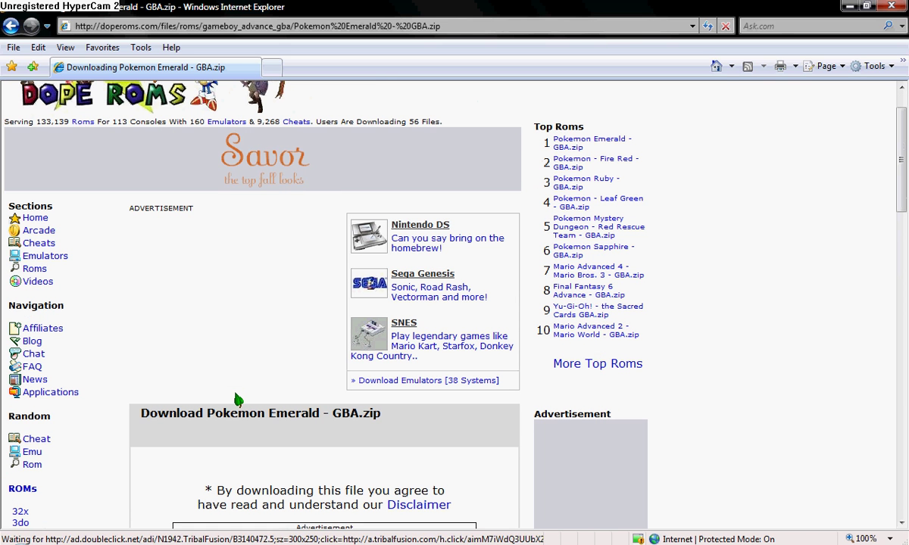
left_click_drag(899, 162, 902, 308)
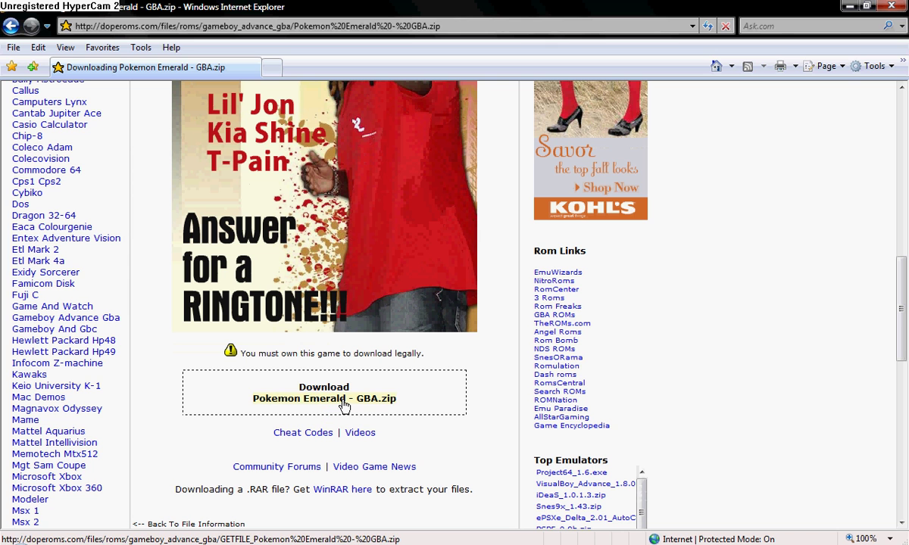
left_click(343, 401)
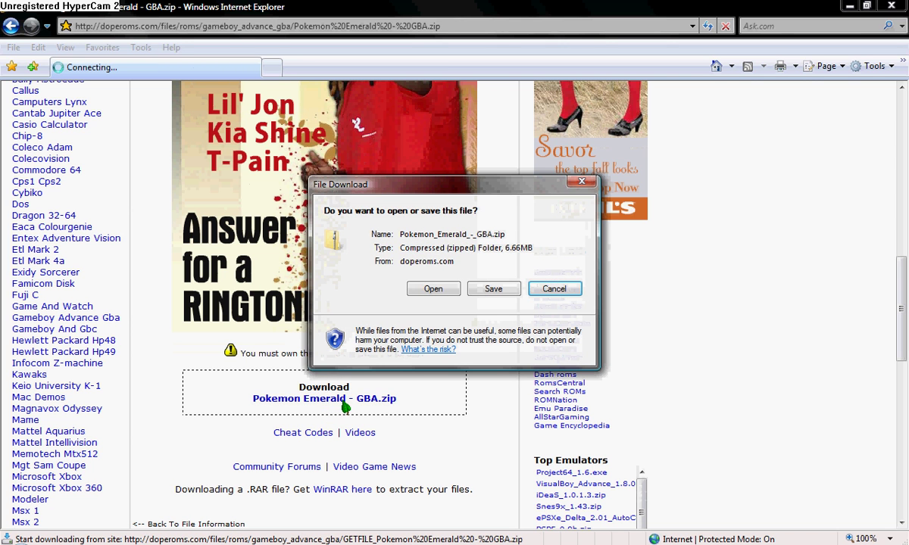
left_click(501, 297)
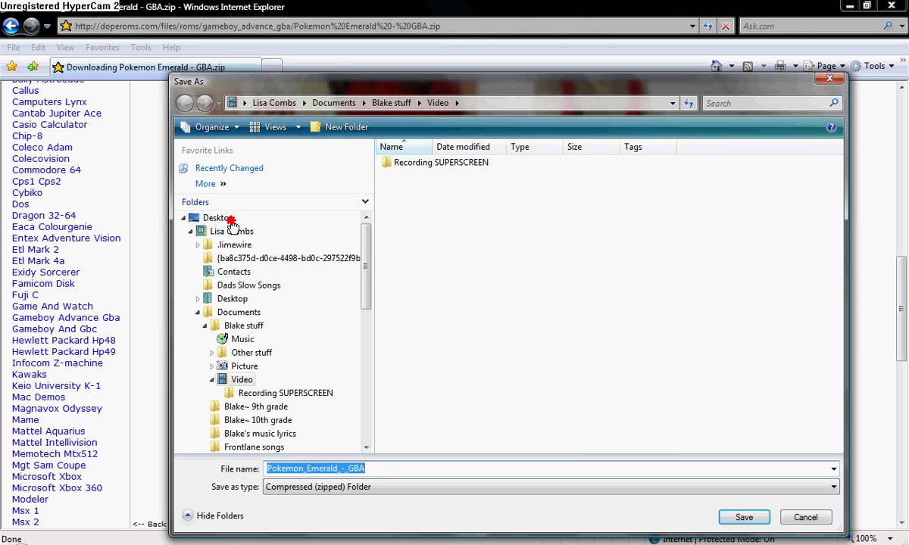
left_click(218, 217)
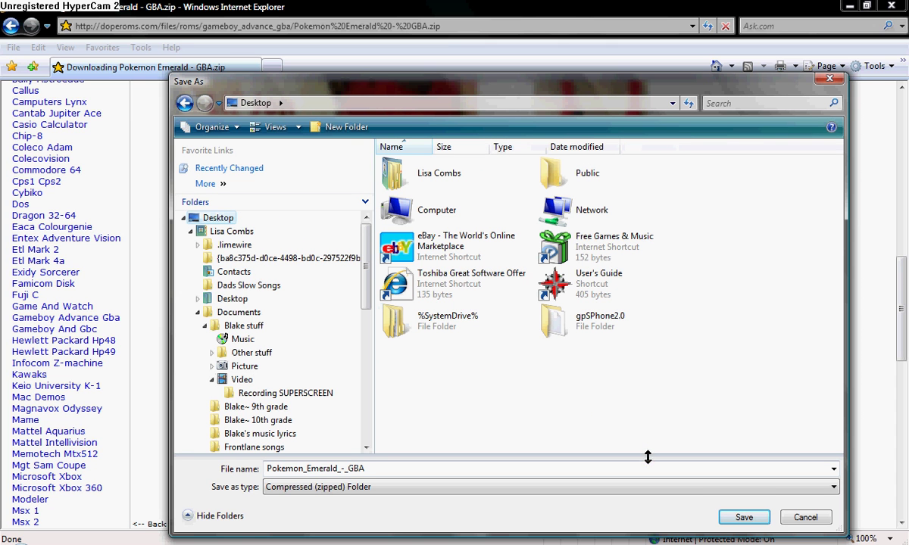
left_click(743, 518)
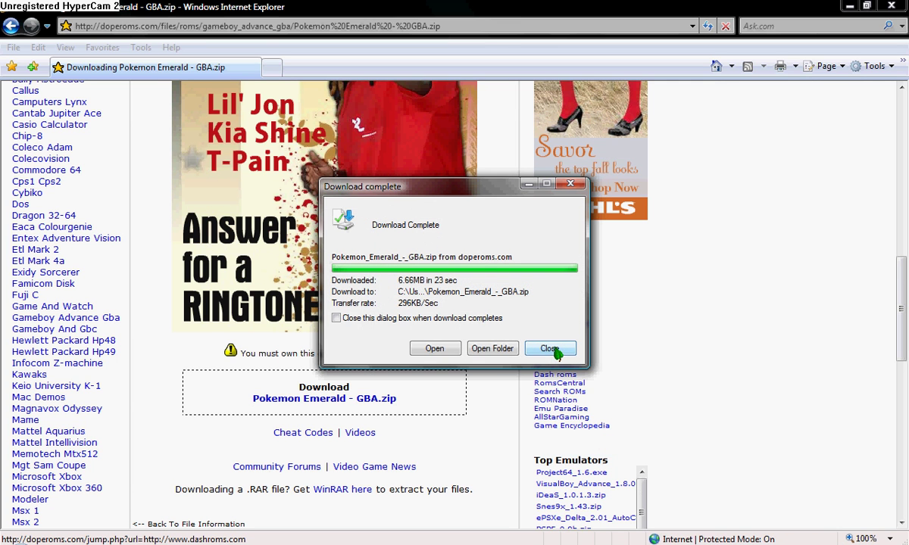
left_click(552, 349)
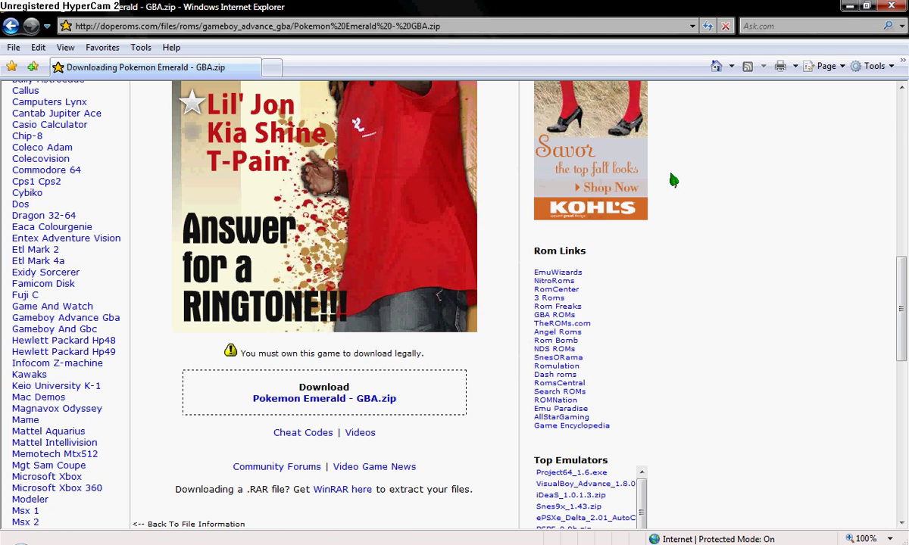
- Minimise the browser and extract the Pokemon_Emerald_-_GBA zip into the suggested folder on the Desktop
left_click(848, 6)
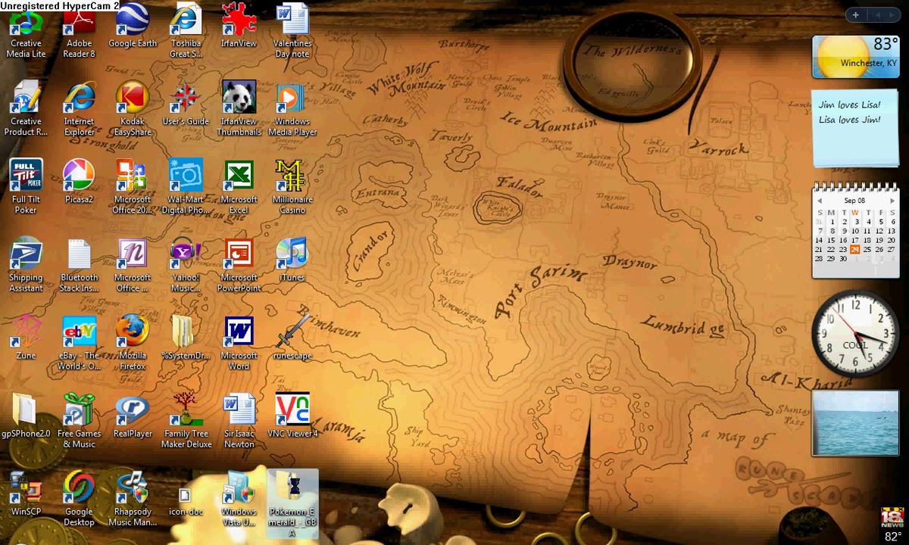
right_click(297, 486)
left_click(350, 308)
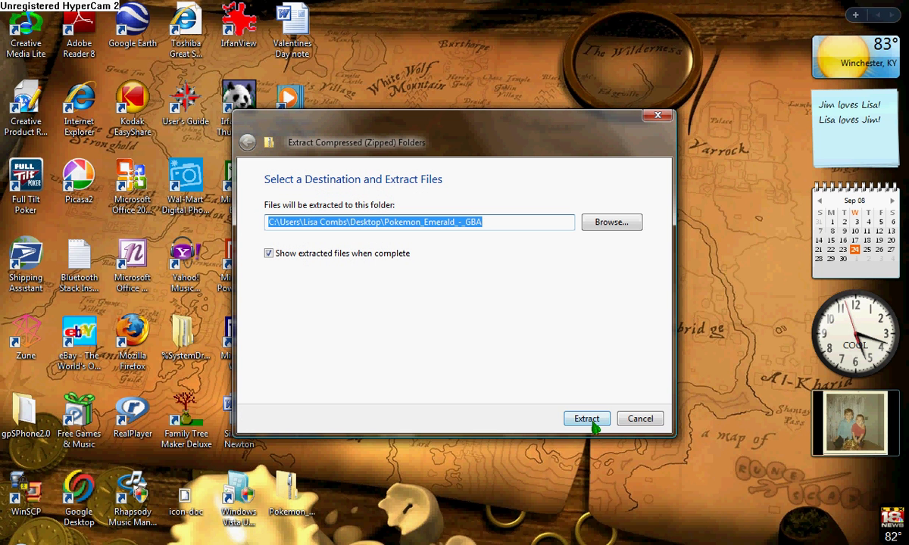
left_click(594, 425)
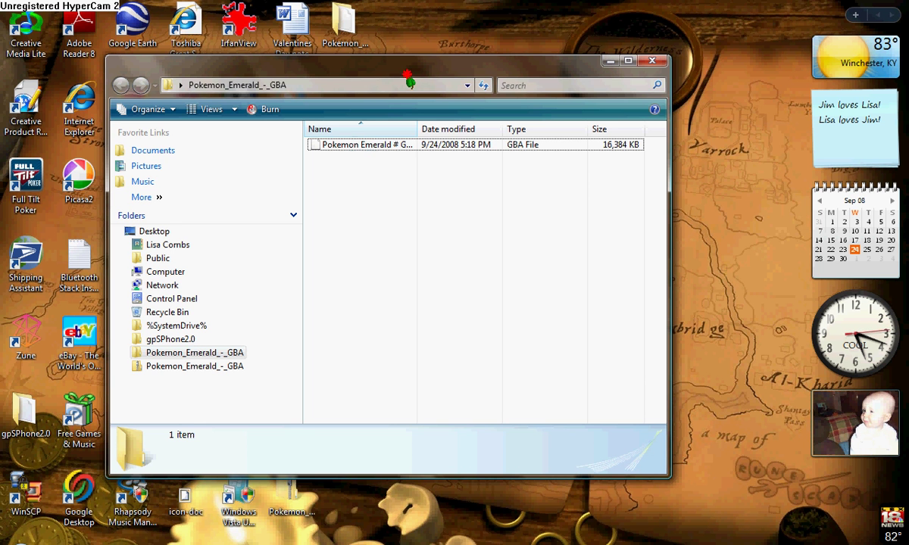
- Close the extracted Pokemon_Emerald_-_GBA folder window and switch to the VisualBoyAdvance window
left_click_drag(472, 74, 753, 126)
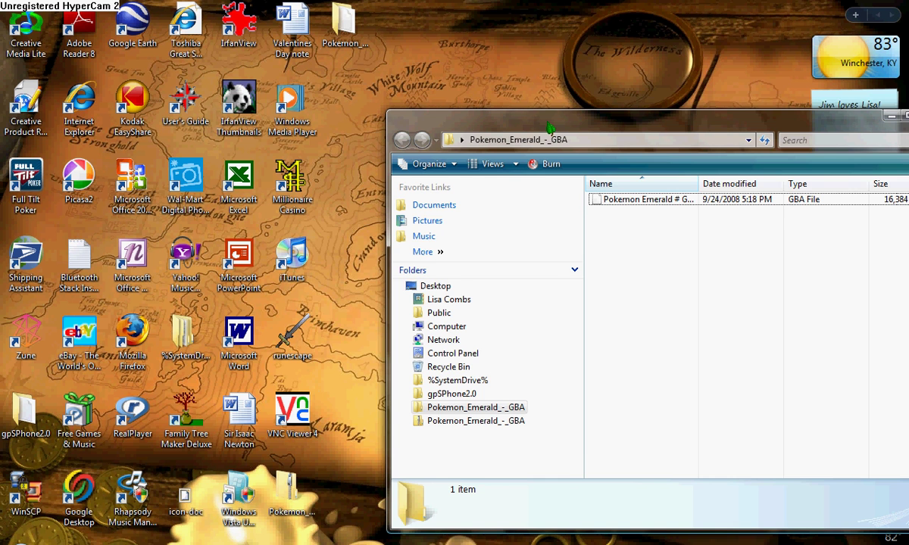
left_click_drag(549, 128, 414, 93)
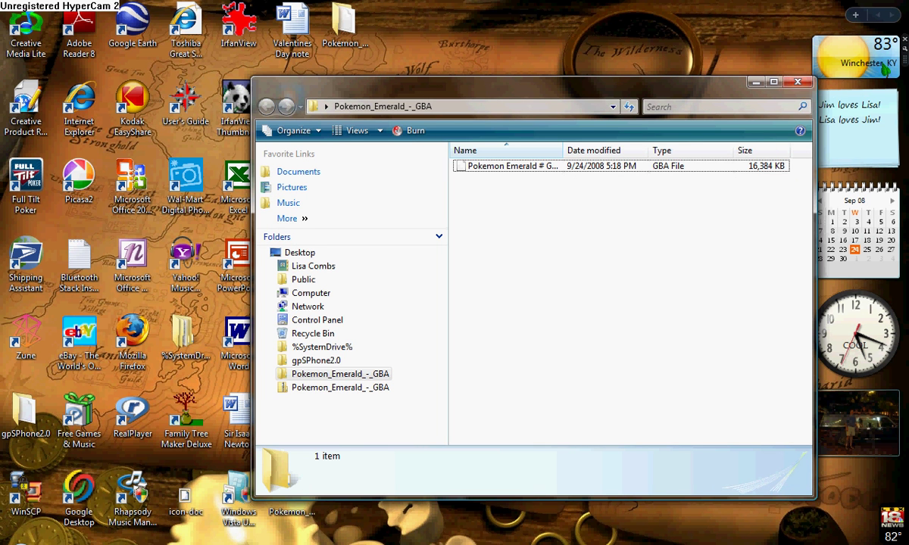
left_click(794, 82)
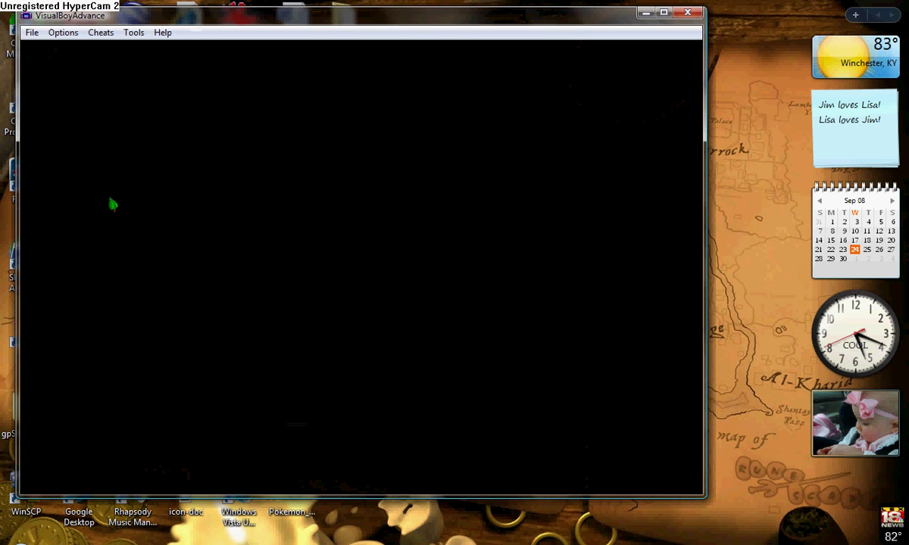
- Load the Pokemon Emerald # GBA ROM from the Pokemon_Emerald_-_GBA folder on the Desktop
left_click(31, 32)
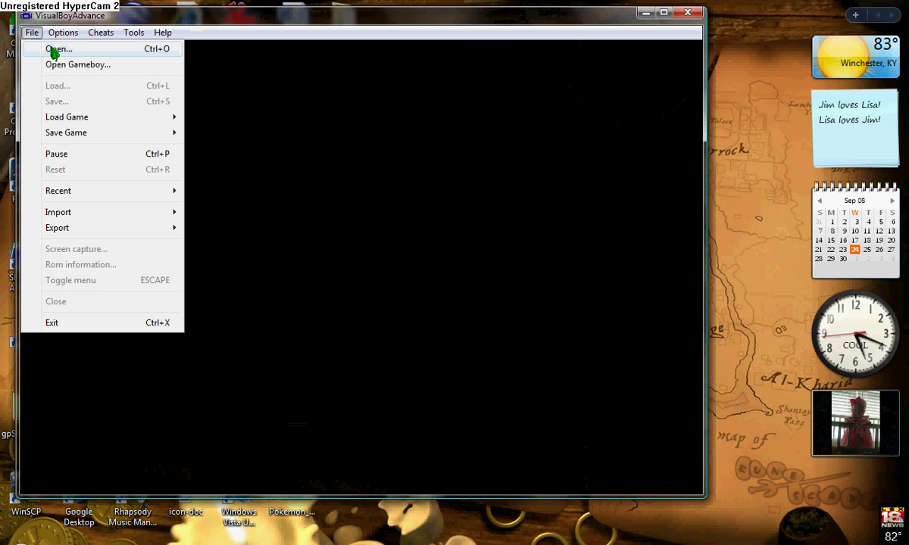
left_click(53, 50)
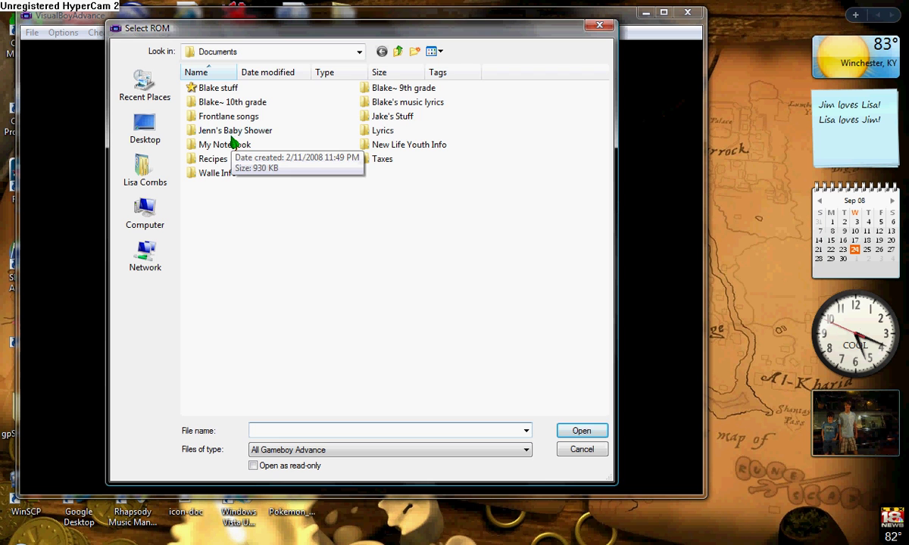
left_click(151, 138)
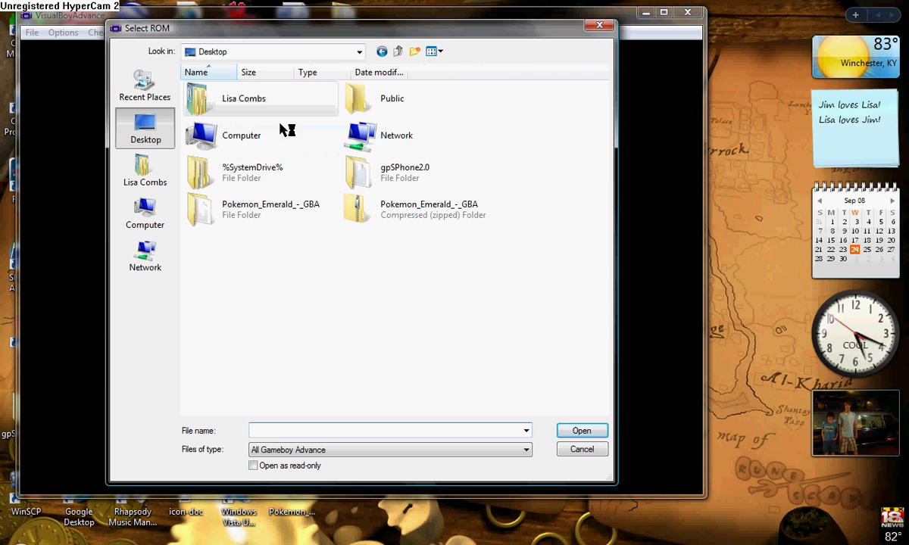
double_click(265, 215)
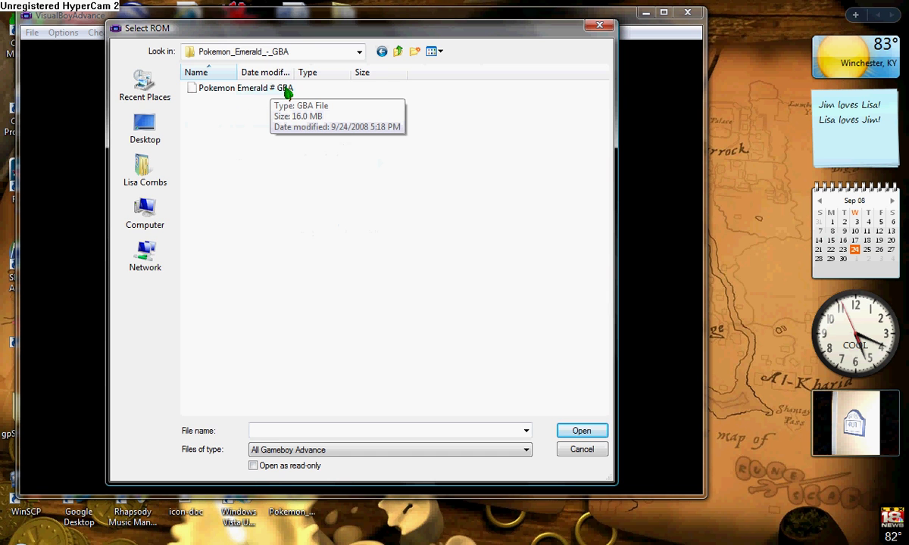
double_click(287, 90)
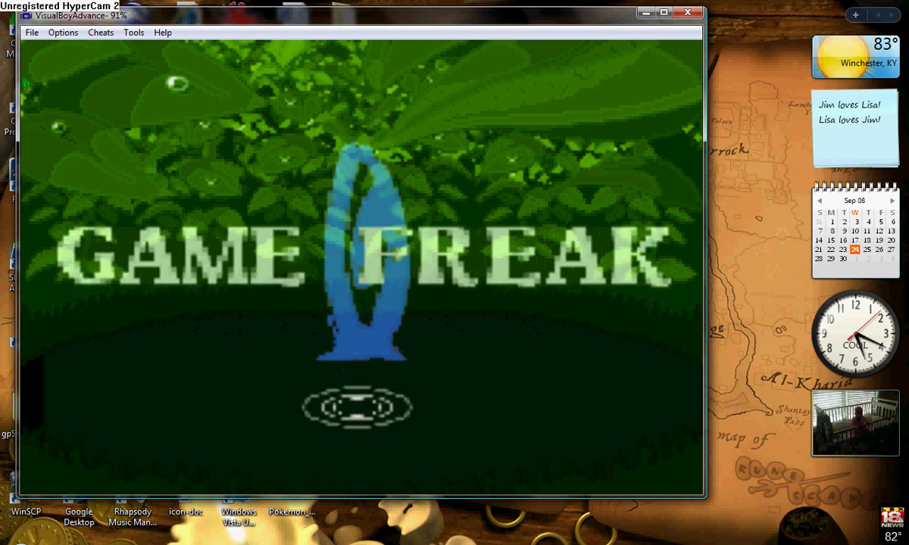
left_click(32, 32)
mouse_move(63, 33)
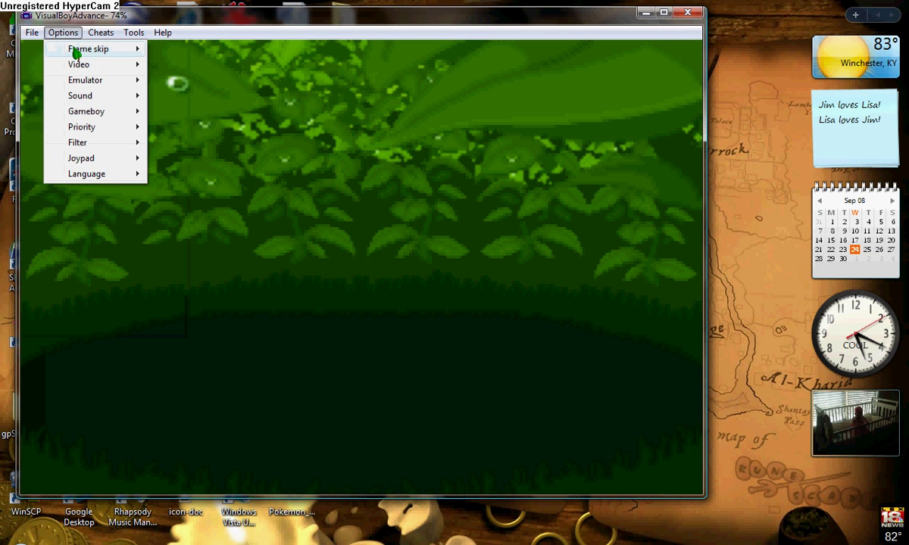
mouse_move(106, 34)
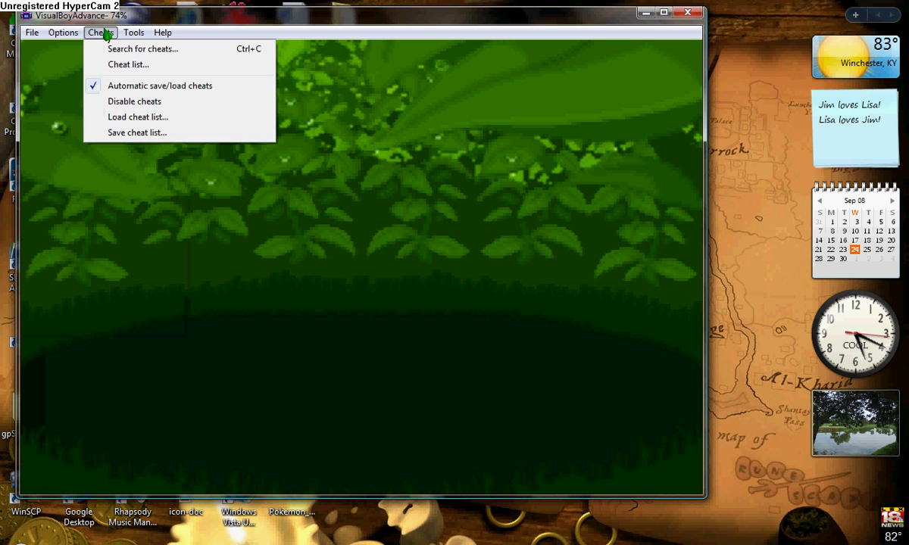
mouse_move(30, 34)
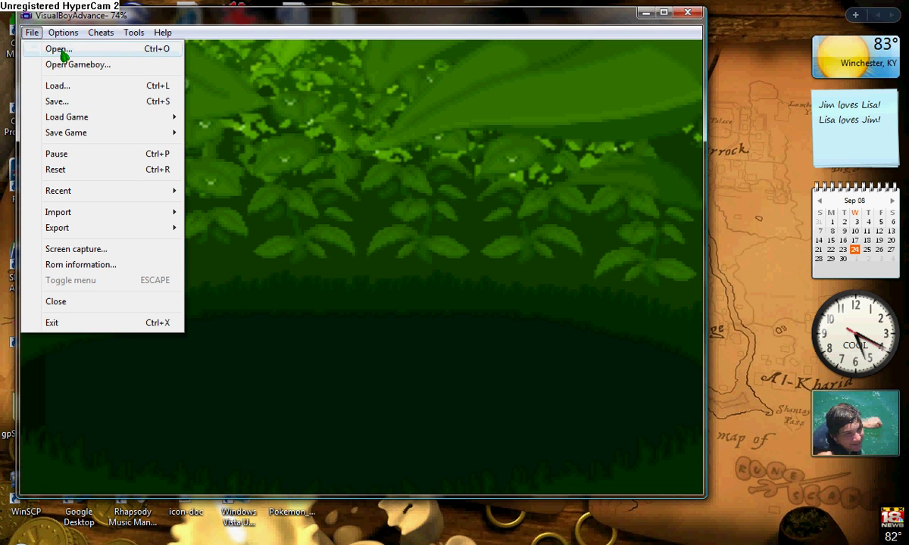
mouse_move(134, 32)
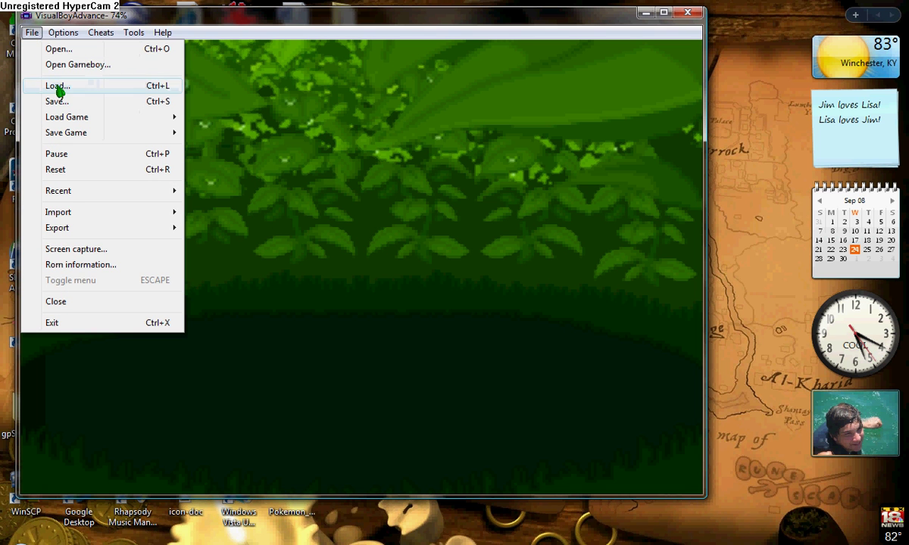
mouse_move(72, 135)
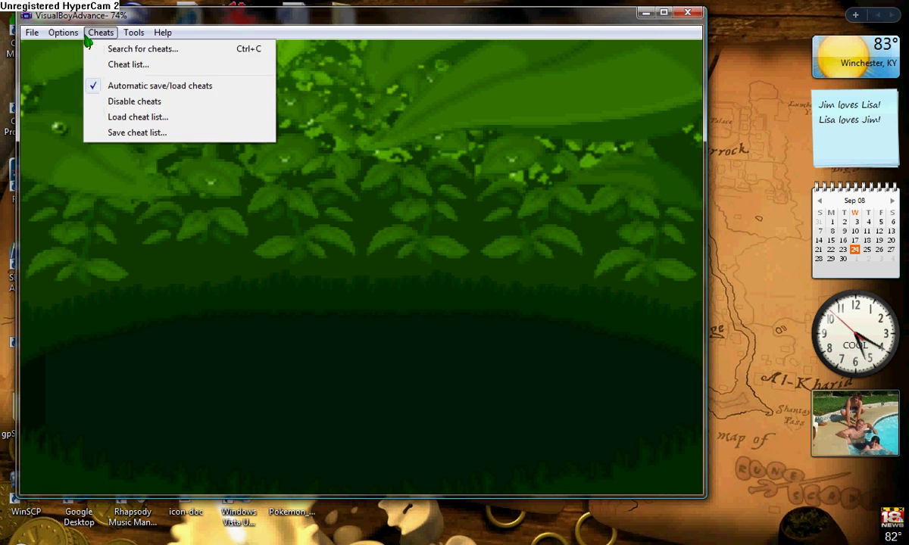
- Open the key configuration for joypad 1 to review its button assignments
mouse_move(73, 51)
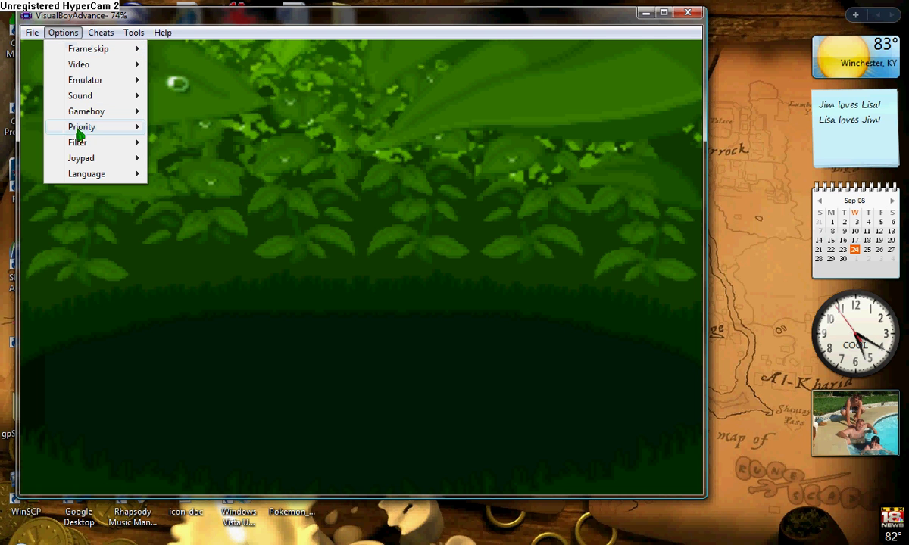
mouse_move(82, 145)
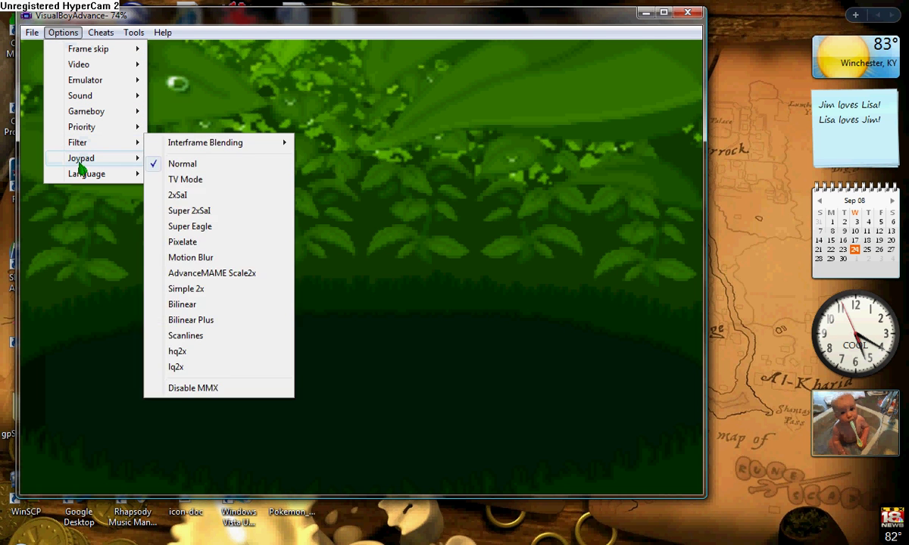
mouse_move(77, 165)
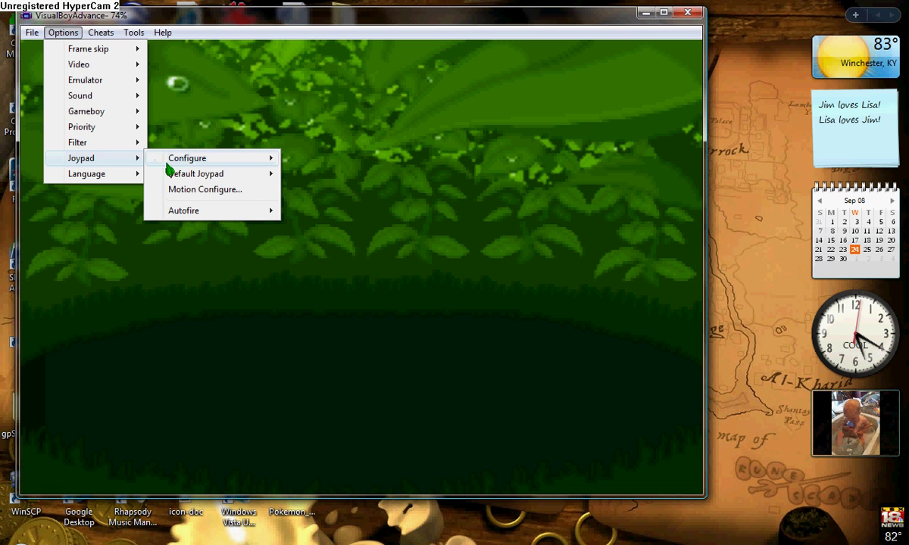
mouse_move(186, 165)
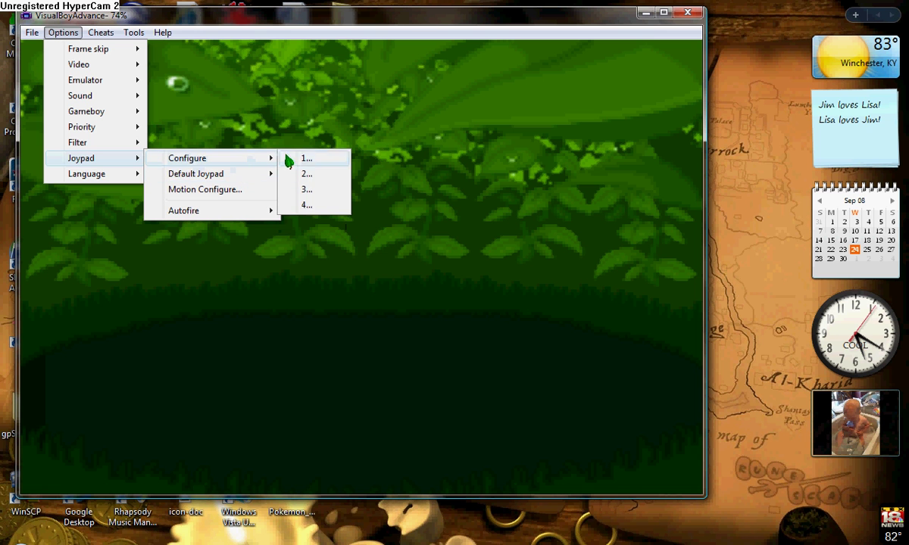
left_click(322, 158)
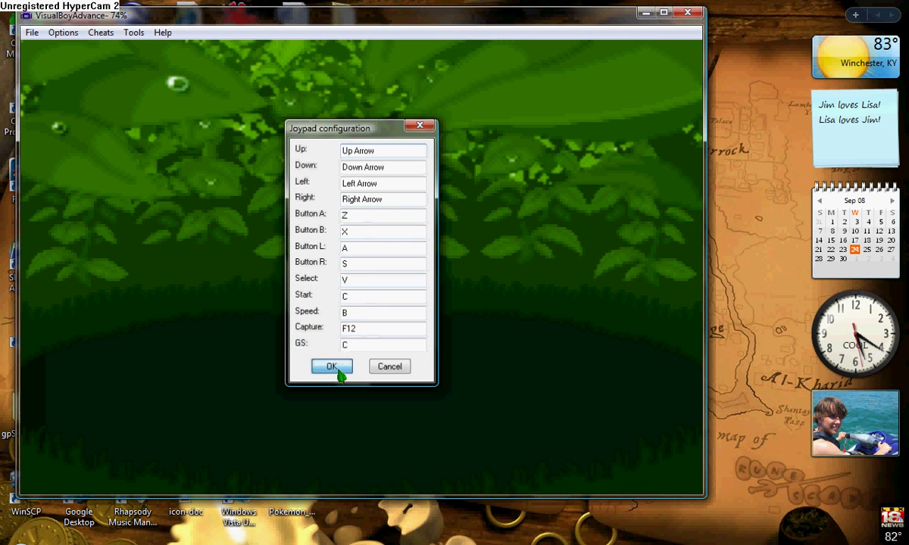
- Accept the joypad 1 button assignments and return to the running game window
left_click(337, 370)
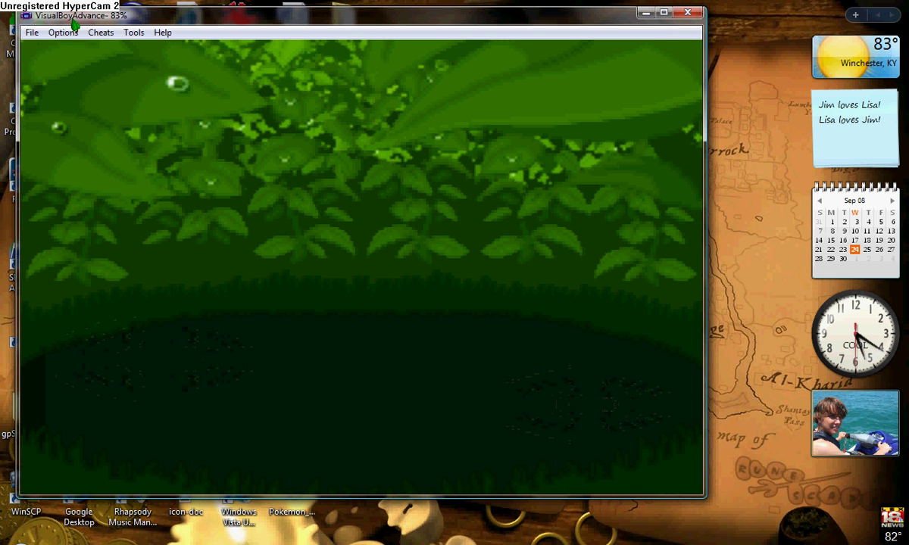
left_click(729, 271)
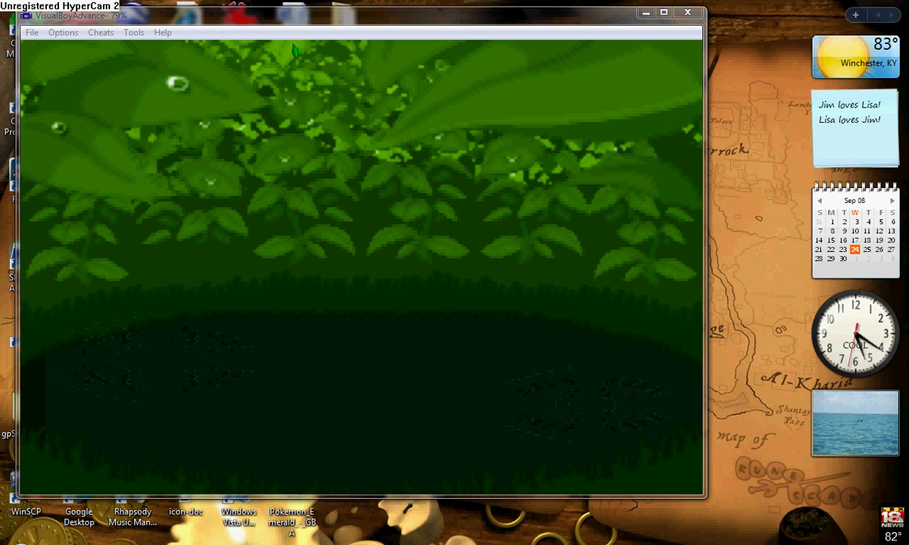
left_click(107, 21)
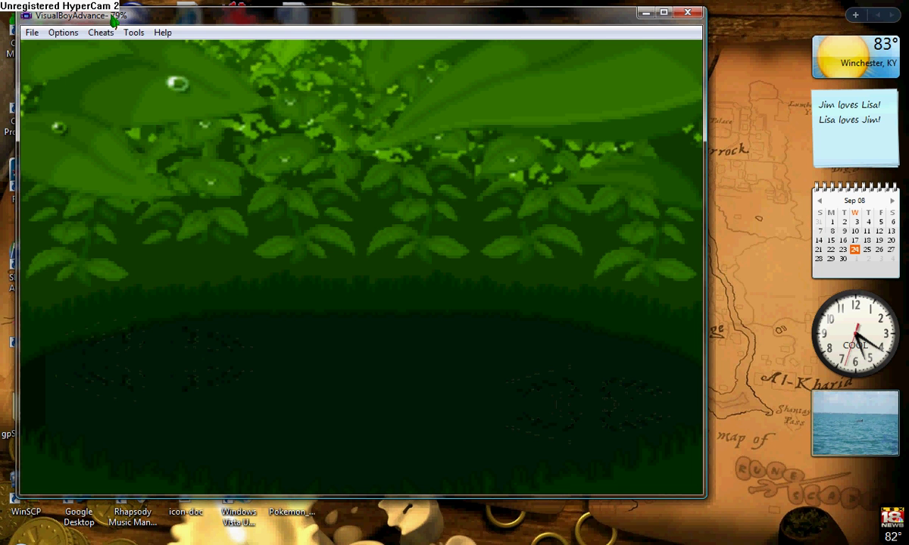
- Open the cheat list to view the Gameshark code entry form, and close both without adding a code
left_click(60, 33)
mouse_move(101, 32)
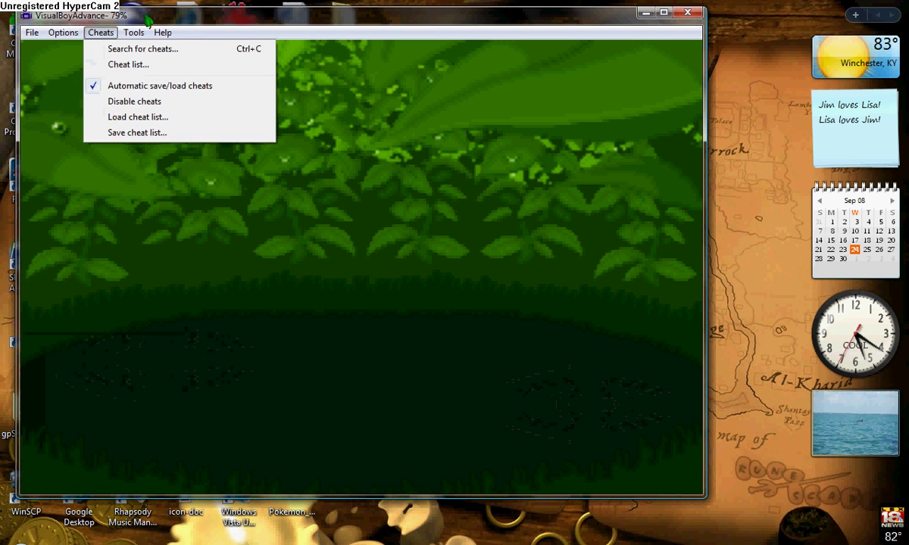
left_click(149, 68)
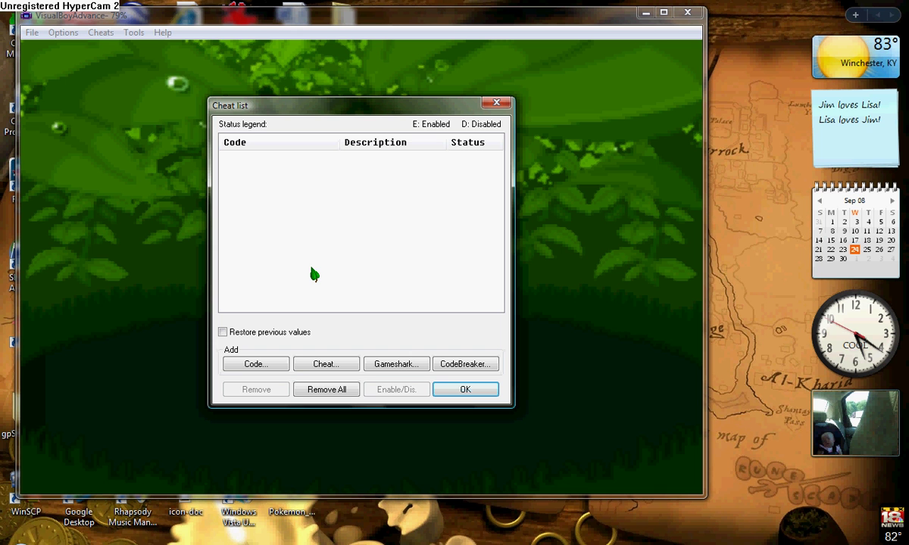
left_click(406, 370)
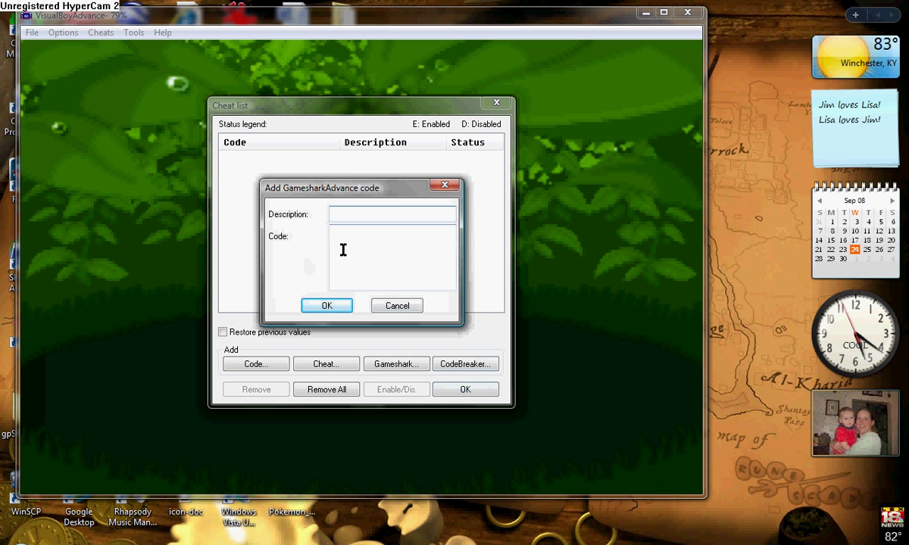
left_click(352, 250)
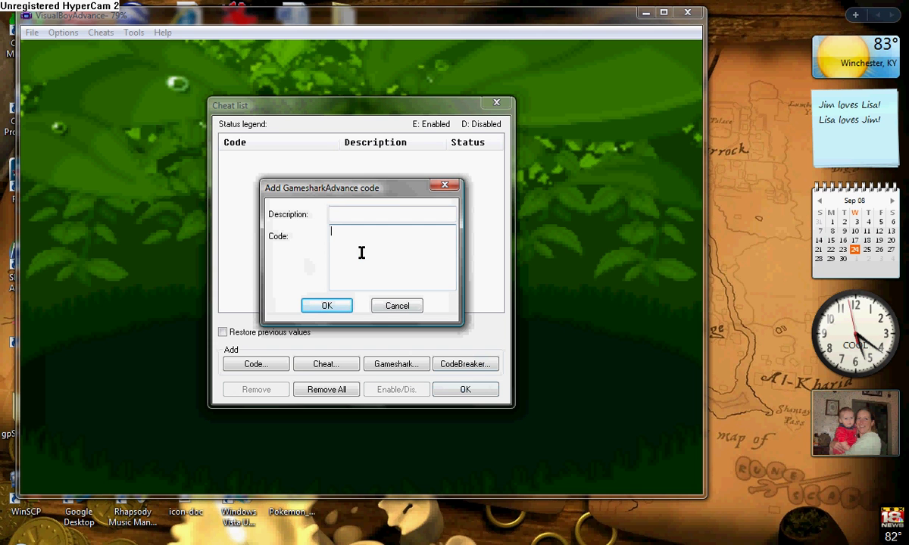
left_click(397, 307)
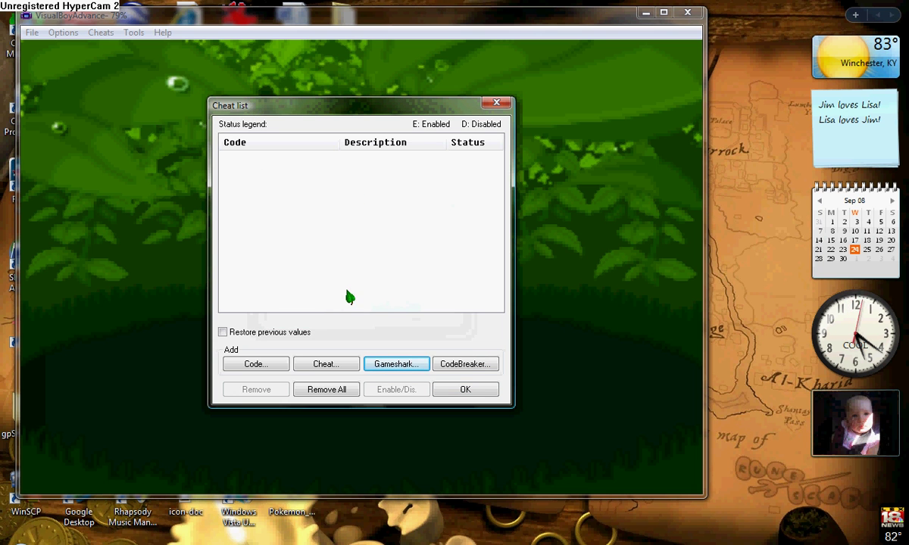
left_click(446, 392)
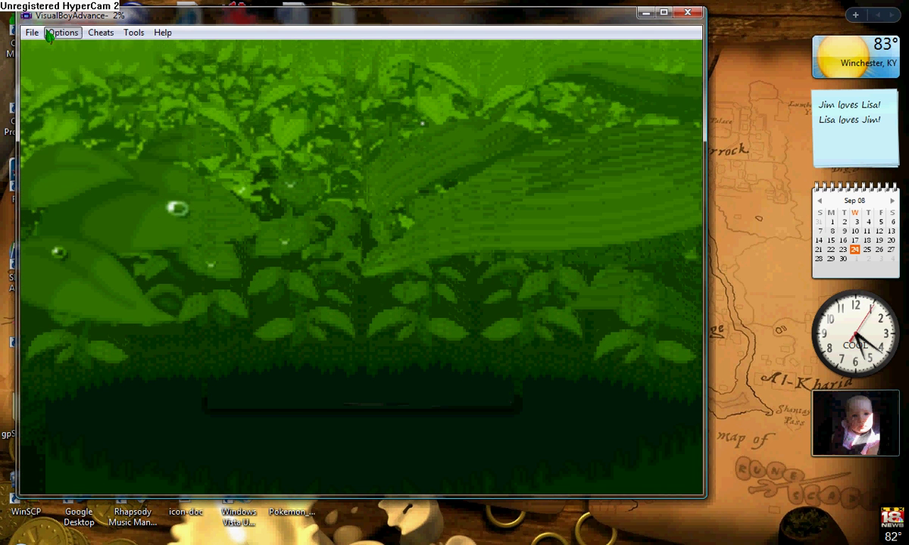
- Bring up the emulator's file commands for the running game
left_click(99, 33)
mouse_move(49, 38)
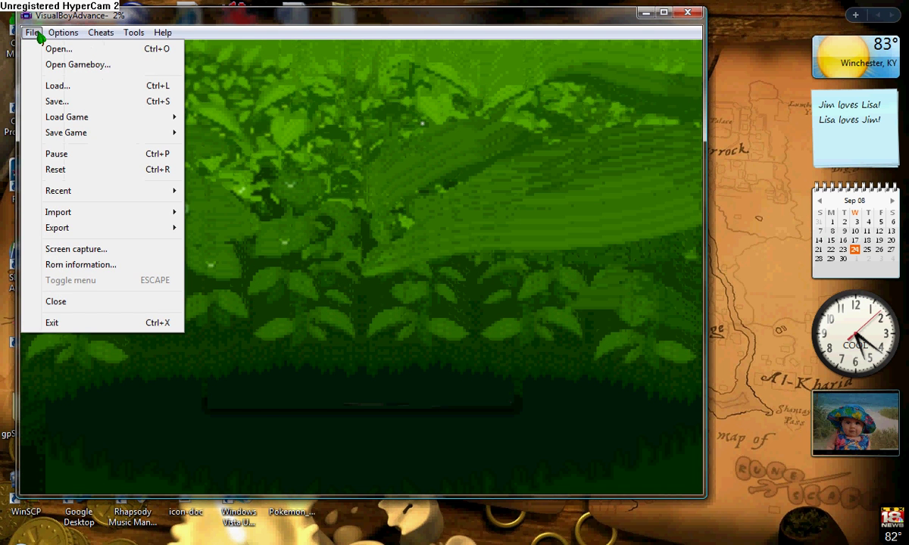